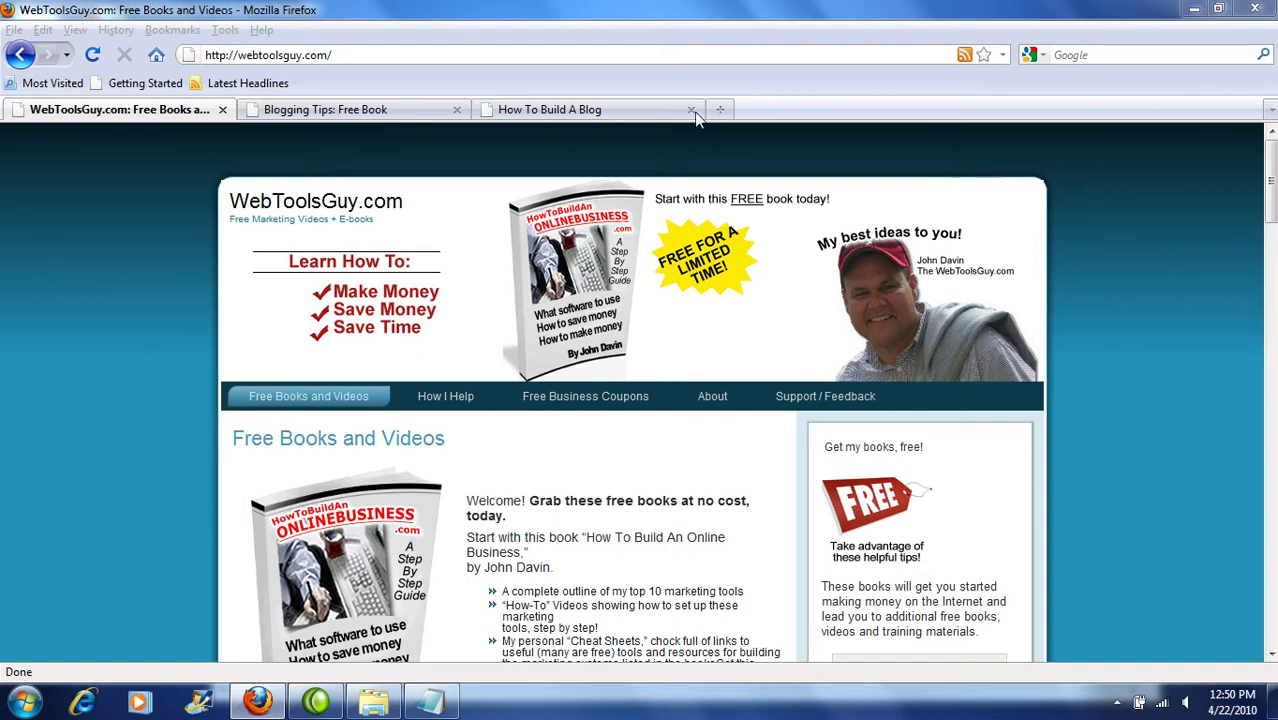
Step: Switch to the Blogging Tips: Free Book tab showing the howtobuildablog.com home page
{"action": "left_click", "coordinate": [420, 113]}
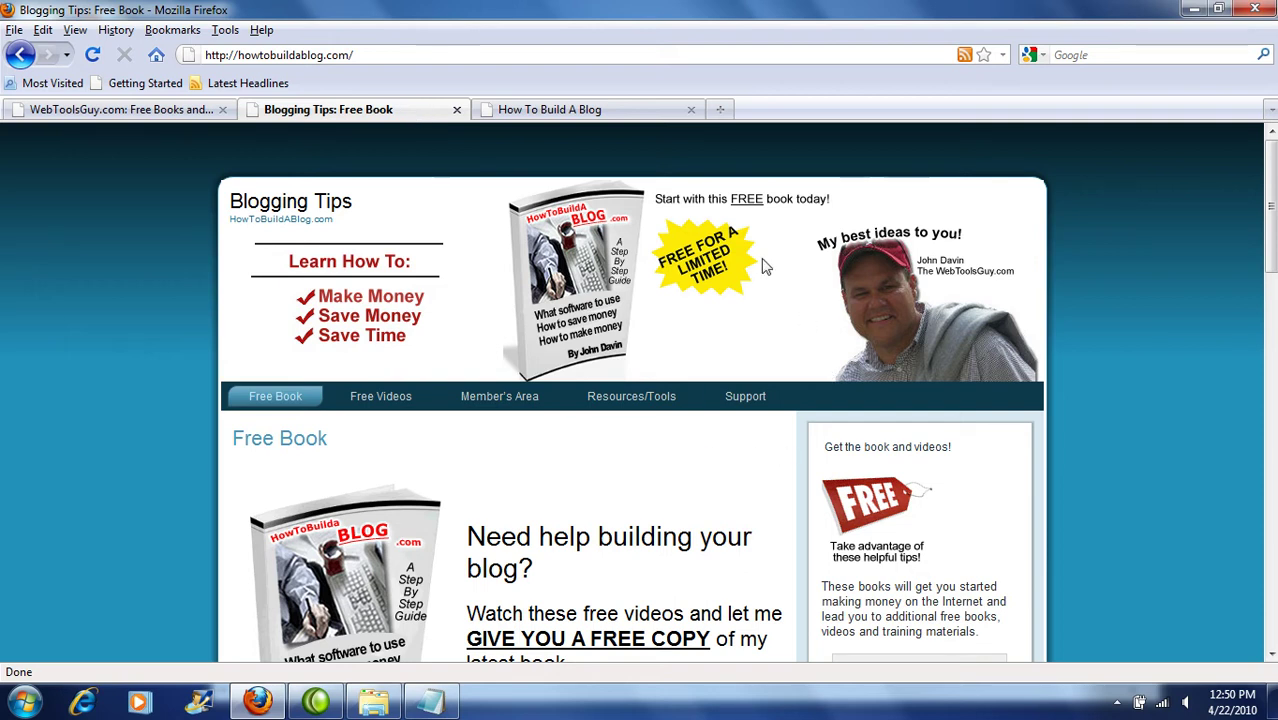
Step: On the How To Build A Blog site, browse the April 2010 archive, then the Uncategorized category
{"action": "left_click", "coordinate": [561, 113]}
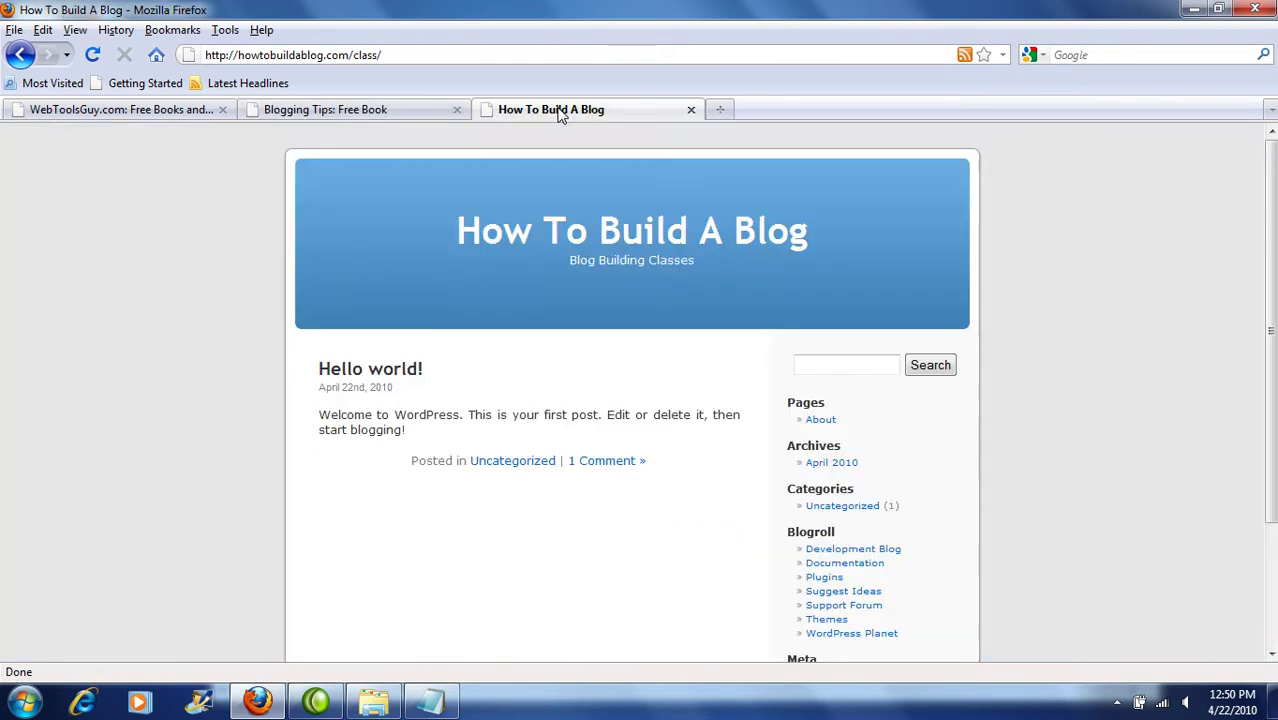
{"action": "left_click_drag", "start_coordinate": [943, 248], "coordinate": [450, 204]}
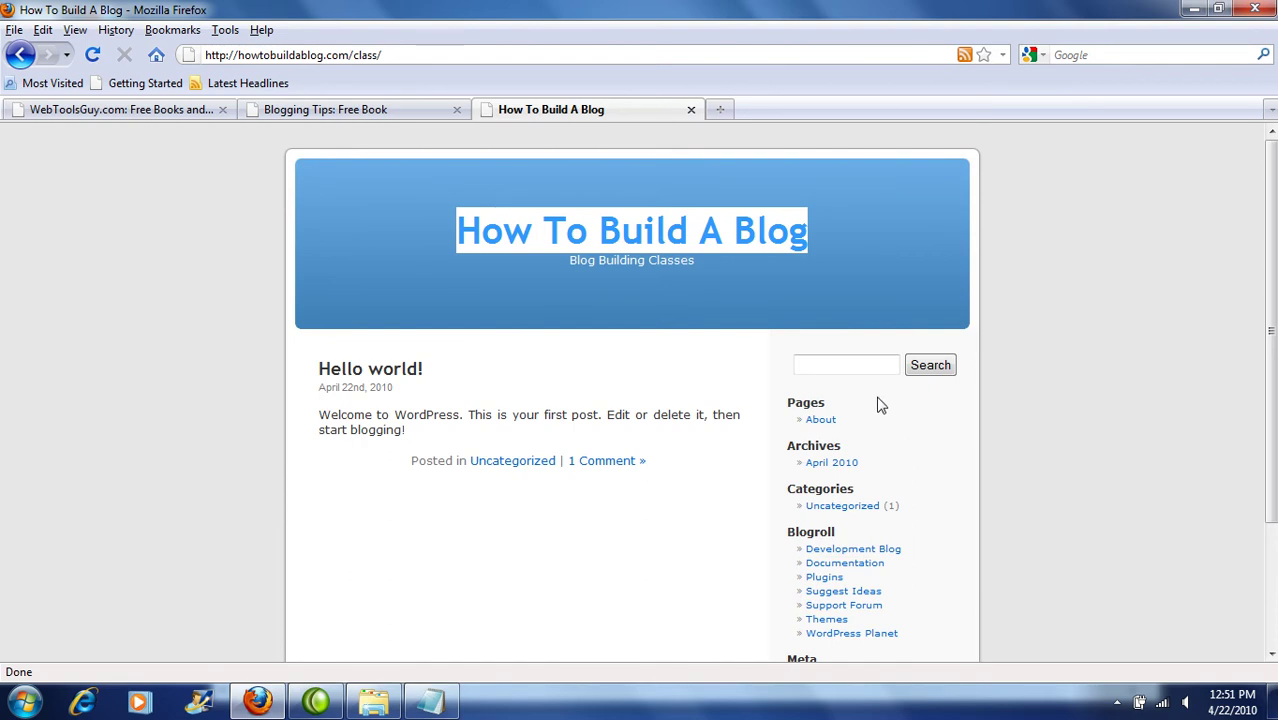
{"action": "left_click", "coordinate": [831, 465]}
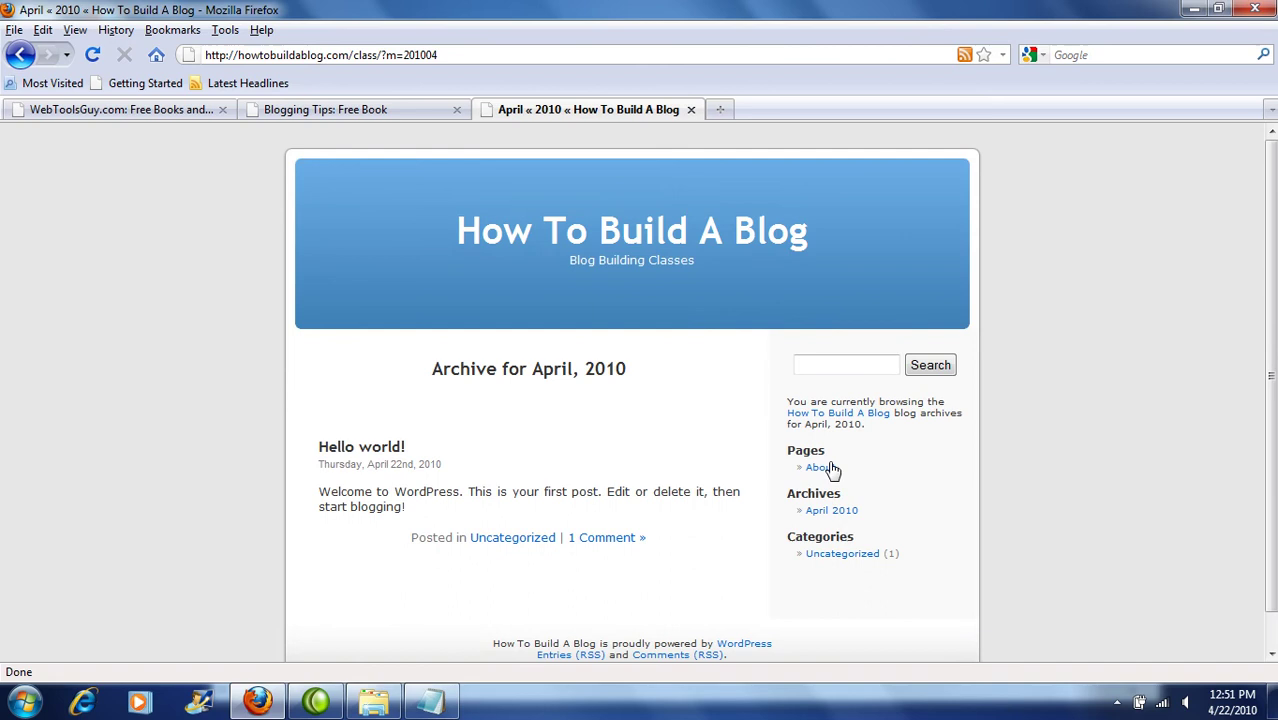
{"action": "left_click", "coordinate": [831, 560]}
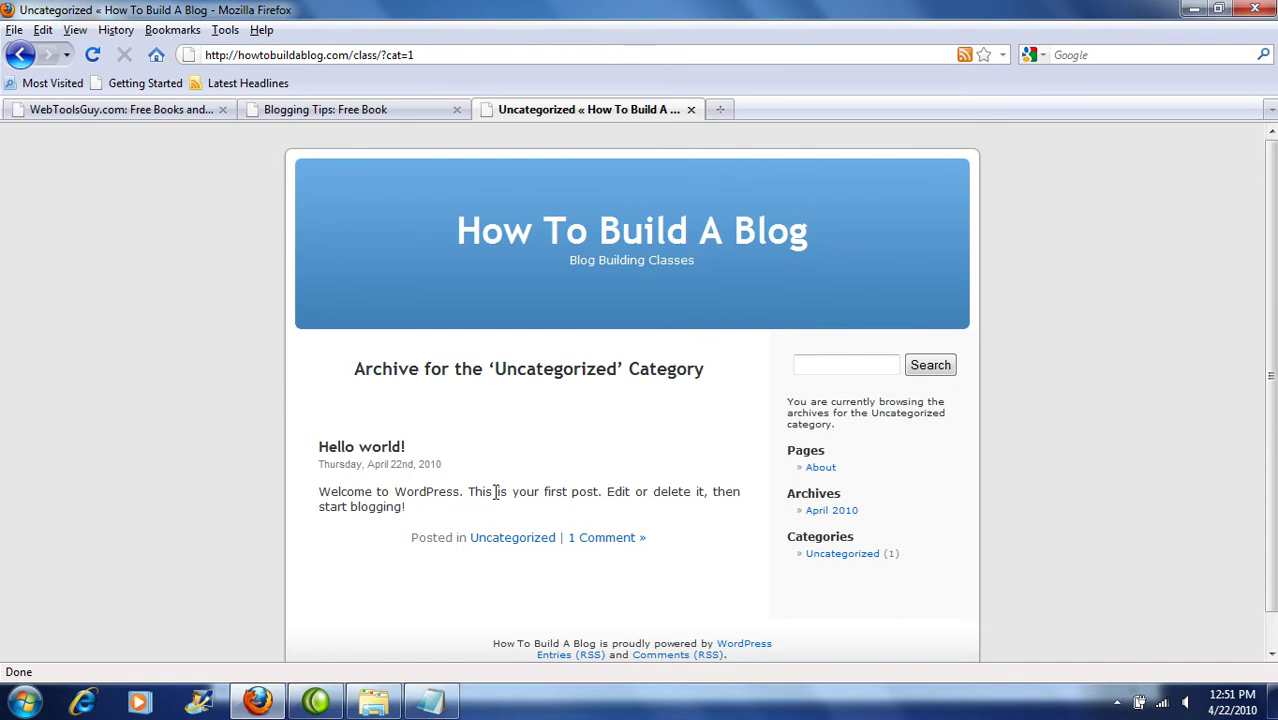
{"action": "left_click_drag", "start_coordinate": [447, 476], "coordinate": [315, 474]}
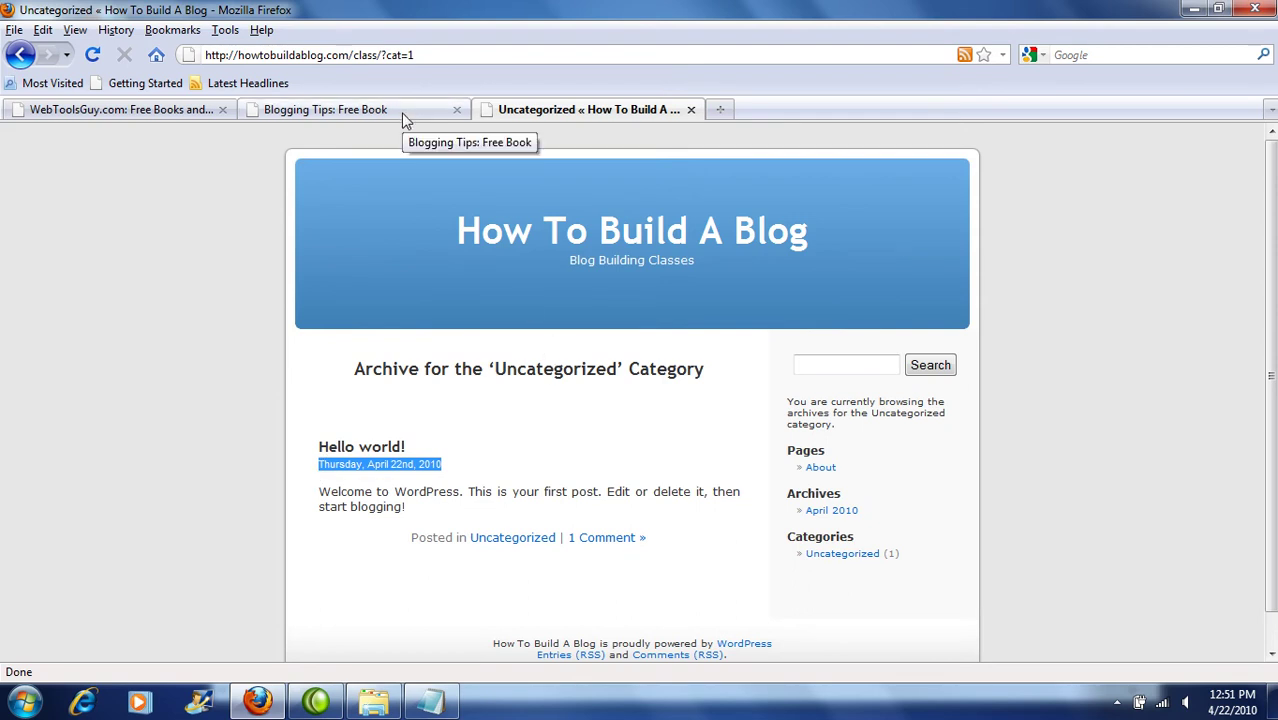
{"action": "left_click", "coordinate": [452, 457]}
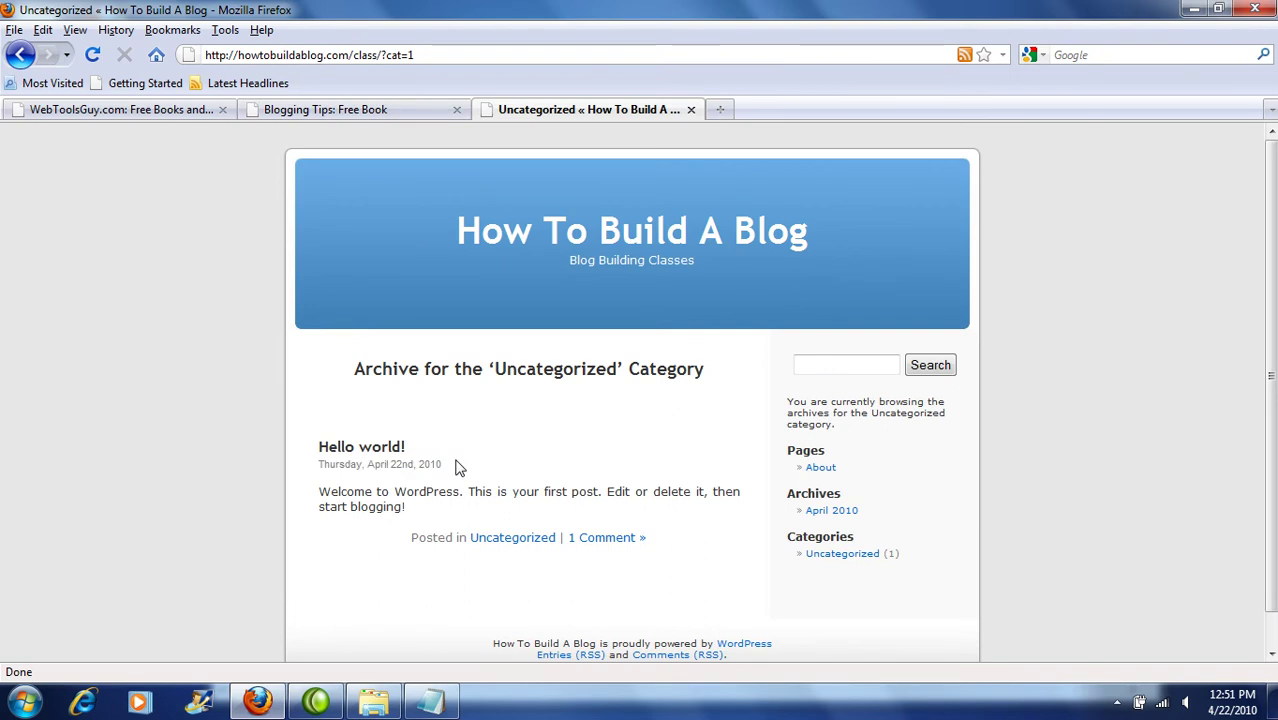
Step: On the Blogging Tips Free Book page, scroll to the newsletter signup form's Name field
{"action": "left_click", "coordinate": [406, 110]}
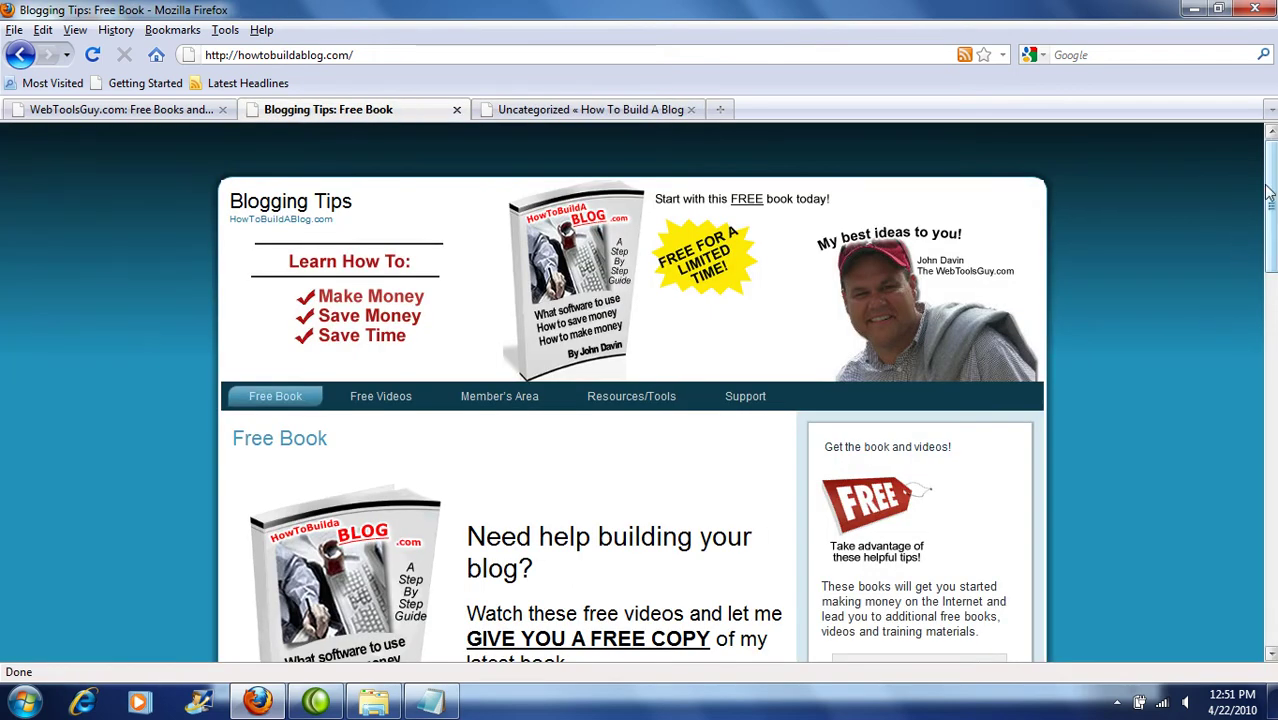
{"action": "left_click_drag", "start_coordinate": [1275, 190], "coordinate": [1275, 190]}
{"action": "left_click_drag", "start_coordinate": [1265, 194], "coordinate": [1265, 270]}
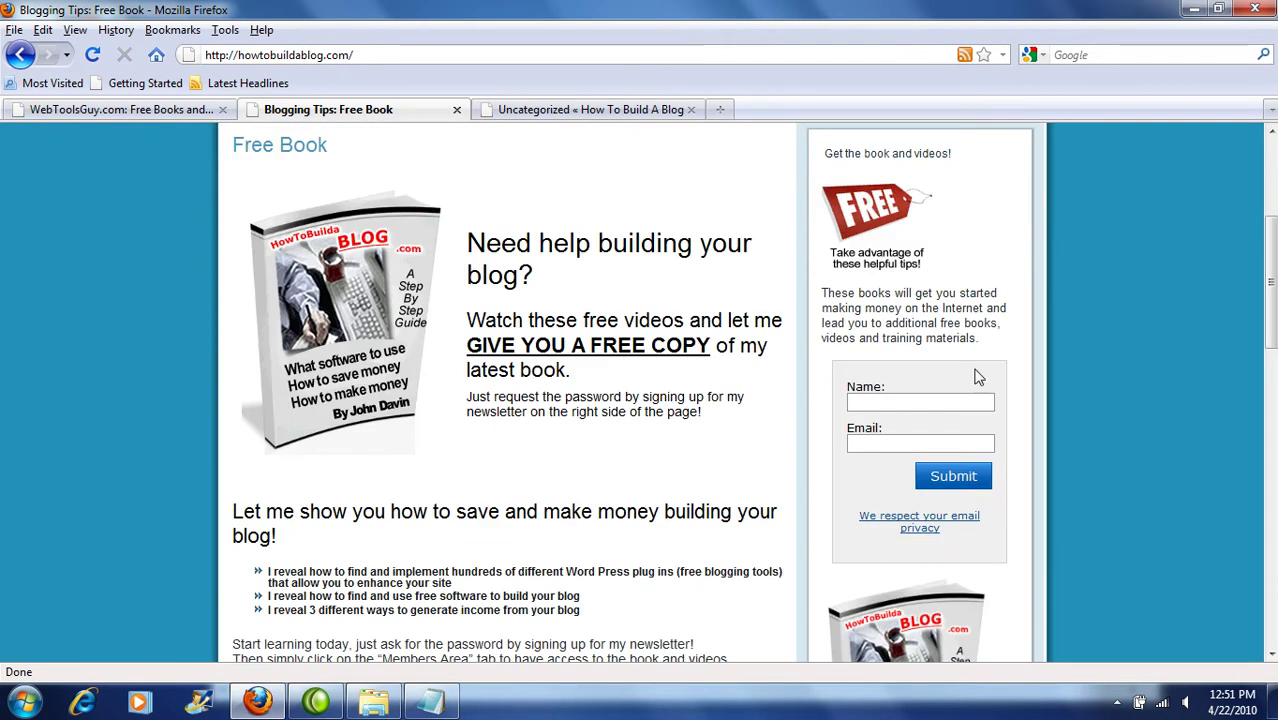
{"action": "left_click", "coordinate": [906, 401]}
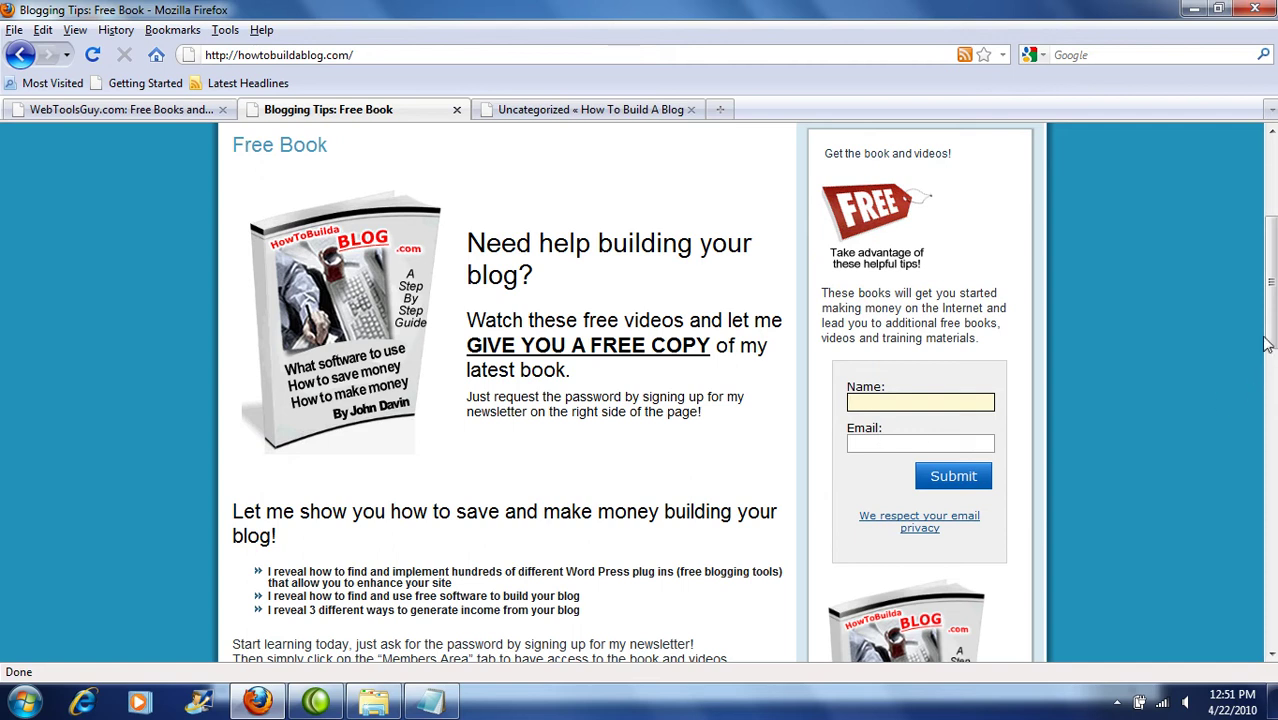
{"action": "scroll", "coordinate": [1042, 364], "scroll_direction": "down", "scroll_amount": 1}
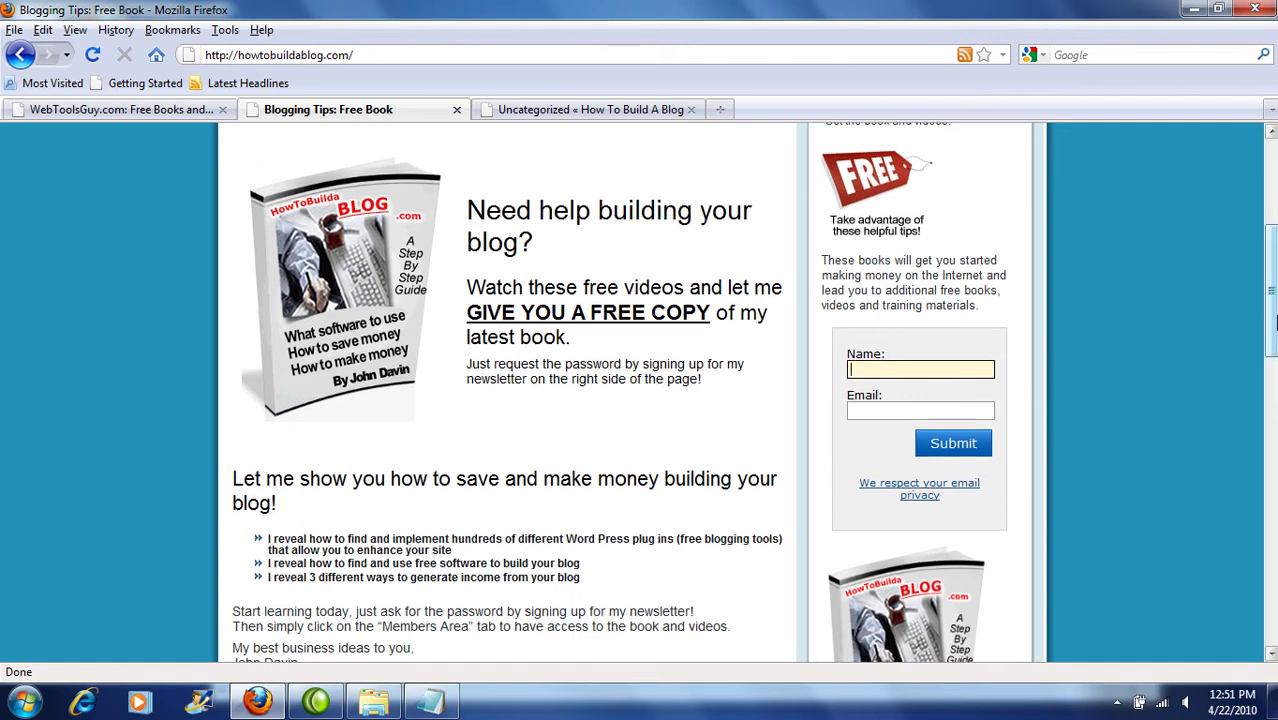
{"action": "scroll", "coordinate": [1042, 428], "scroll_direction": "up", "scroll_amount": 5}
{"action": "scroll", "coordinate": [630, 400], "scroll_direction": "down", "scroll_amount": 1}
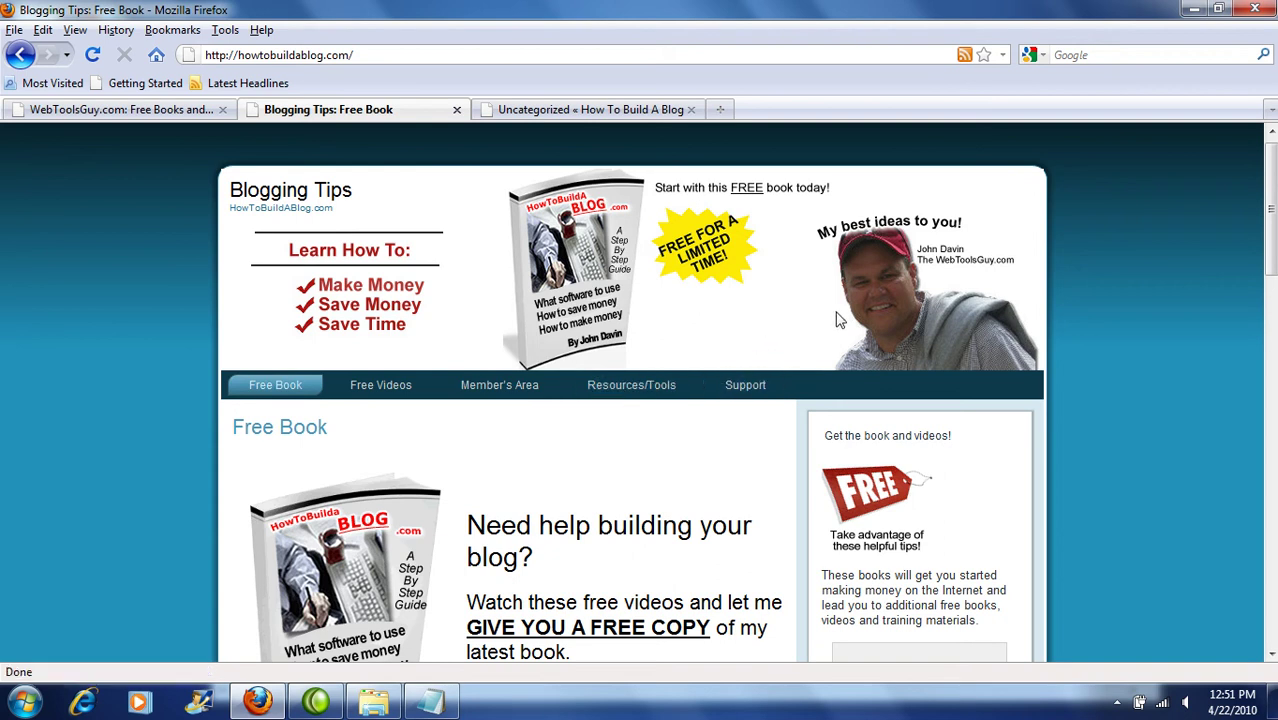
{"action": "left_click_drag", "start_coordinate": [1266, 210], "coordinate": [1238, 134]}
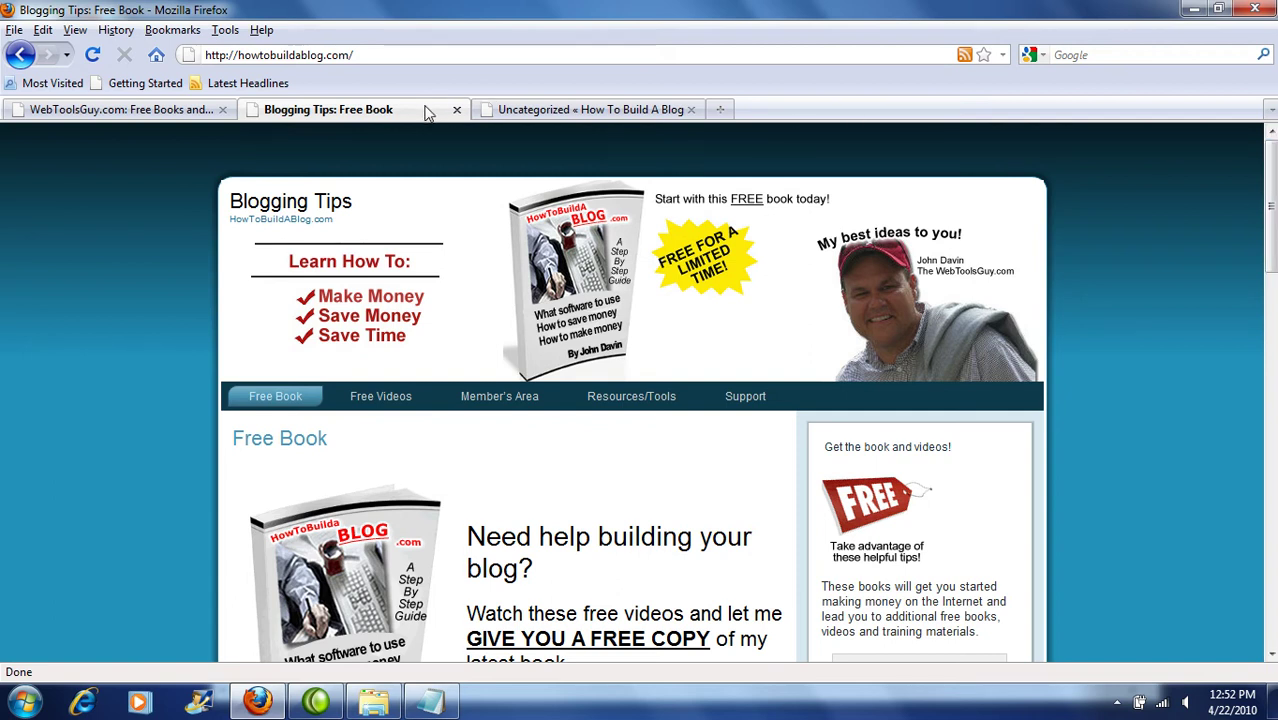
Step: Glance at the Uncategorized archive tab, then return to the Blogging Tips Free Book page
{"action": "left_click", "coordinate": [527, 115]}
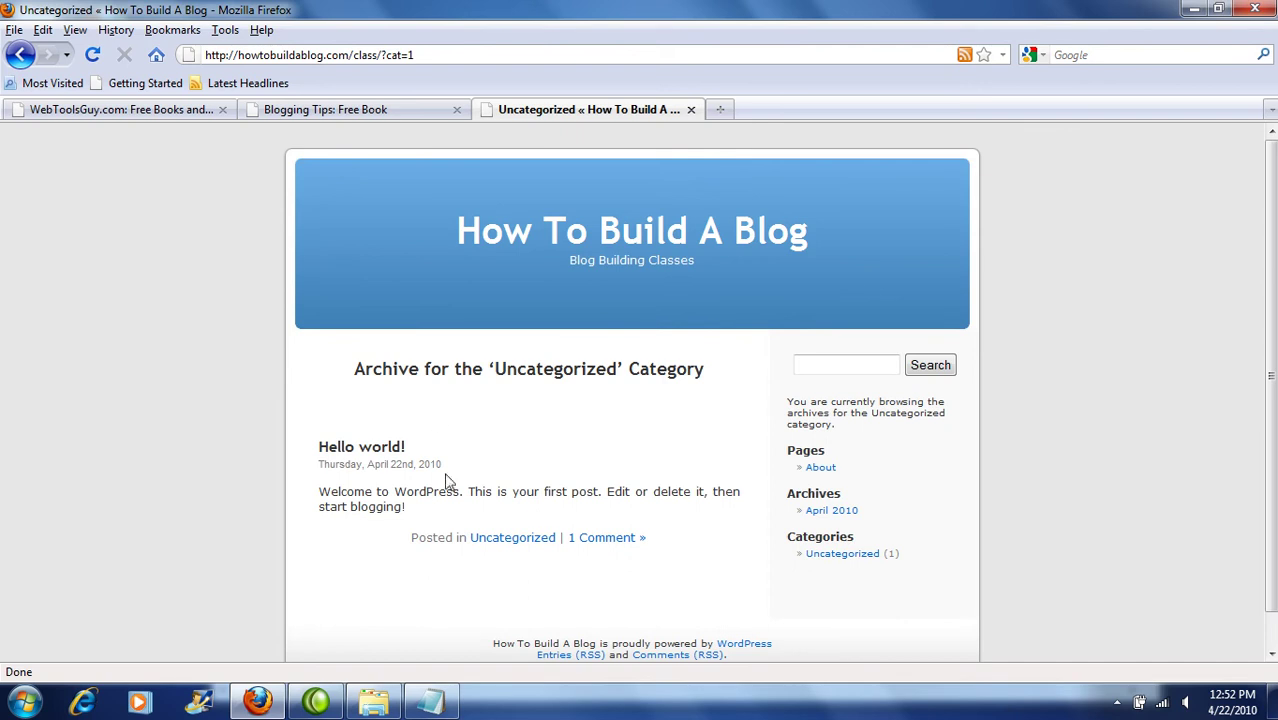
{"action": "scroll", "coordinate": [1272, 385], "scroll_direction": "down", "scroll_amount": 1}
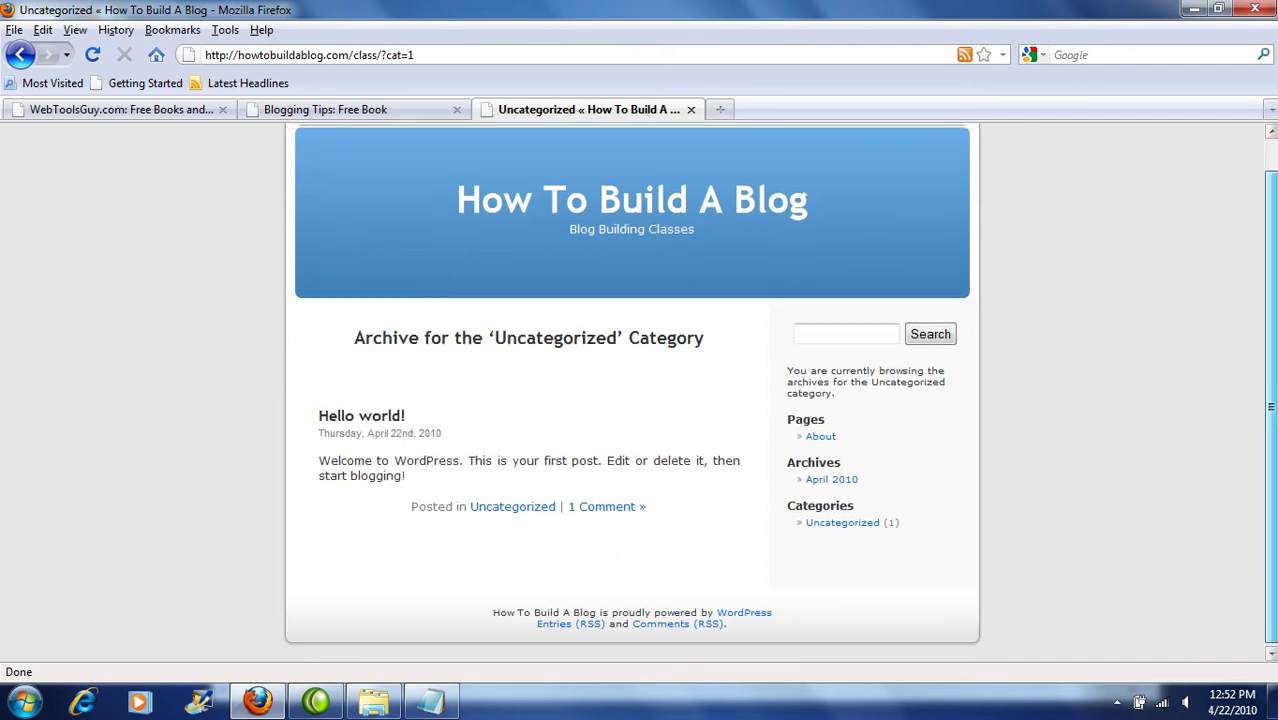
{"action": "scroll", "coordinate": [1272, 385], "scroll_direction": "up", "scroll_amount": 1}
{"action": "left_click", "coordinate": [390, 112]}
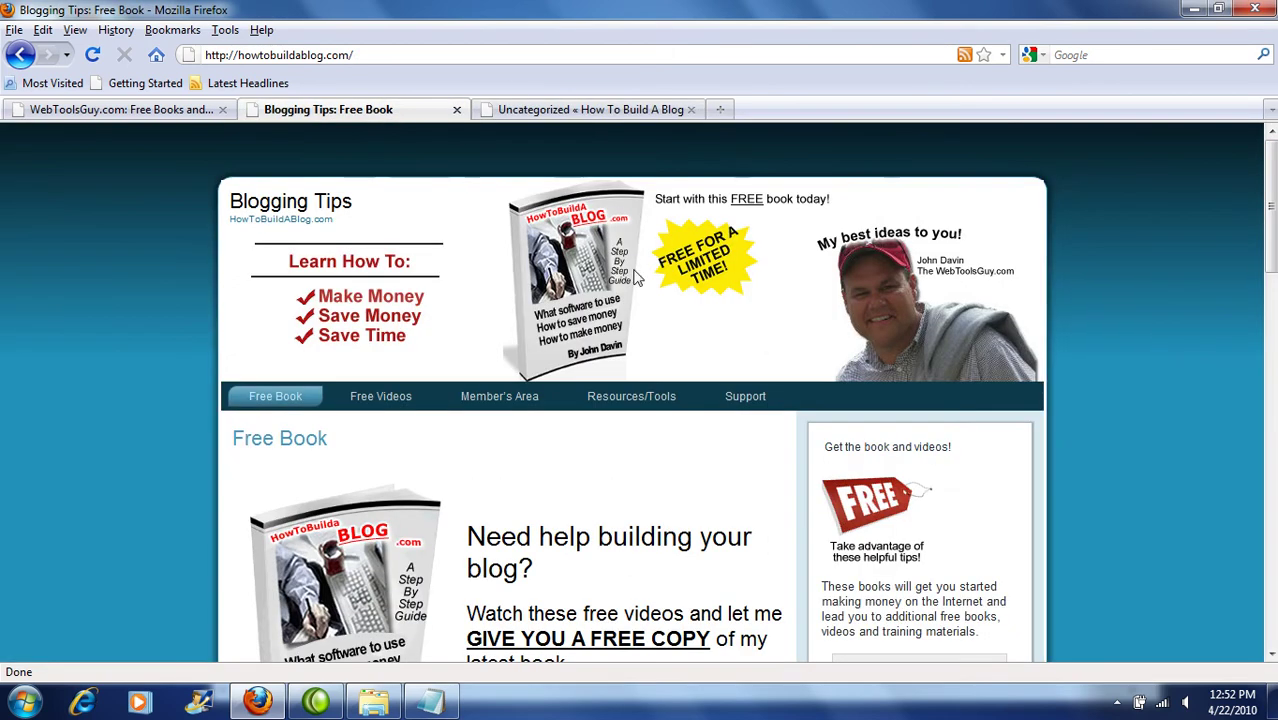
Step: Append wp-admin to the site address to load the WordPress login page
{"action": "left_click", "coordinate": [400, 49]}
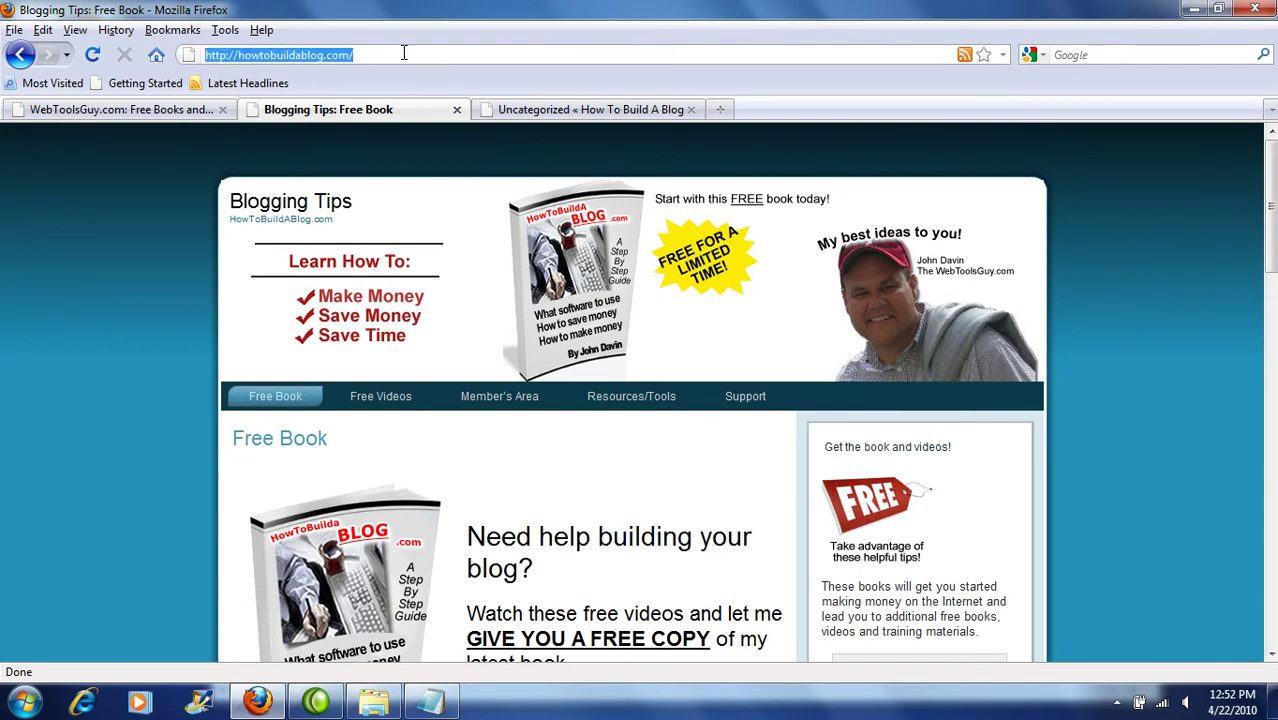
{"action": "left_click", "coordinate": [427, 57]}
{"action": "type", "text": "wp"}
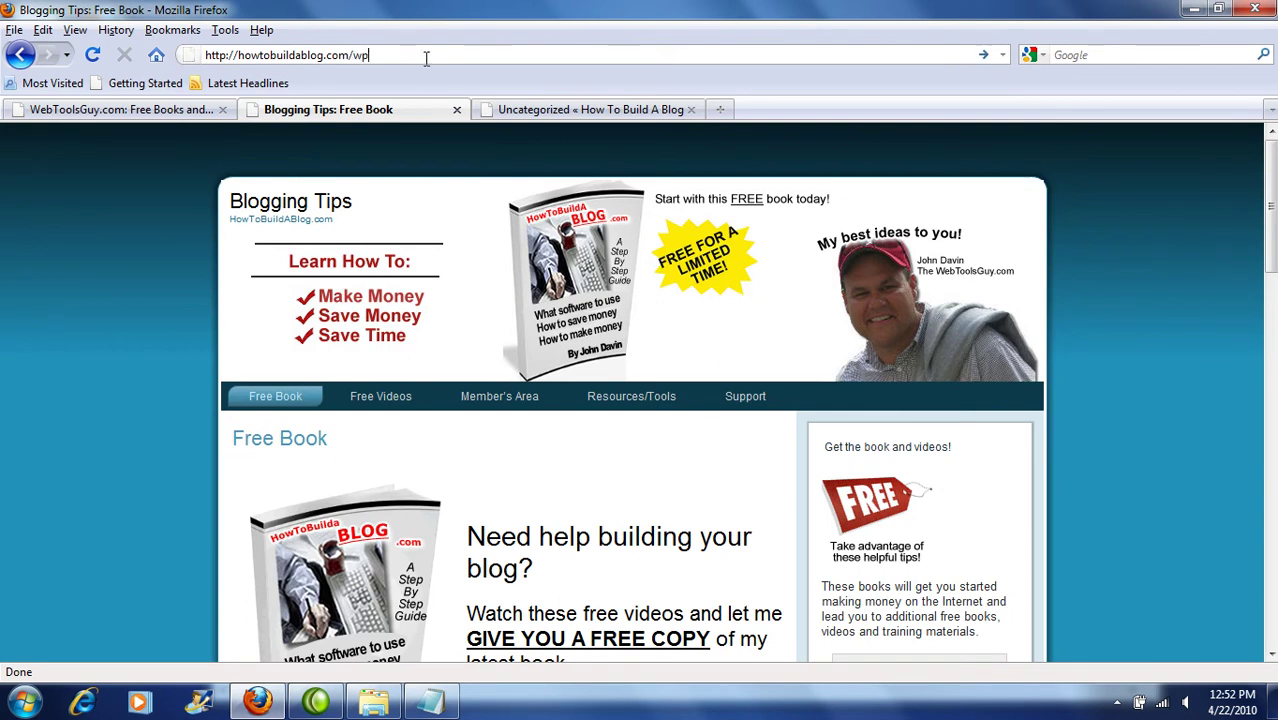
{"action": "type", "text": "-admin"}
{"action": "key", "text": "Return"}
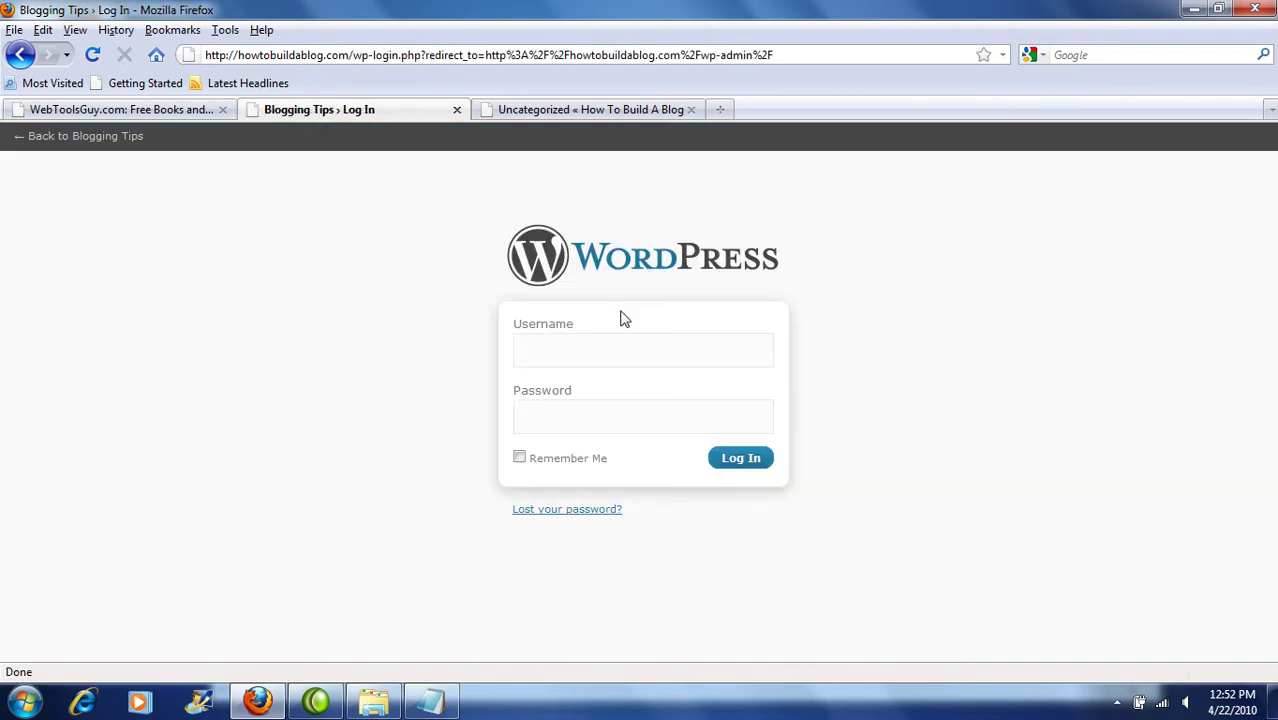
Step: Try logging in twice with the username 'admin' and a password, both failing
{"action": "left_click", "coordinate": [627, 340]}
{"action": "left_click", "coordinate": [627, 340]}
{"action": "type", "text": "admin"}
{"action": "key", "text": "Tab"}
{"action": "type", "text": "****"}
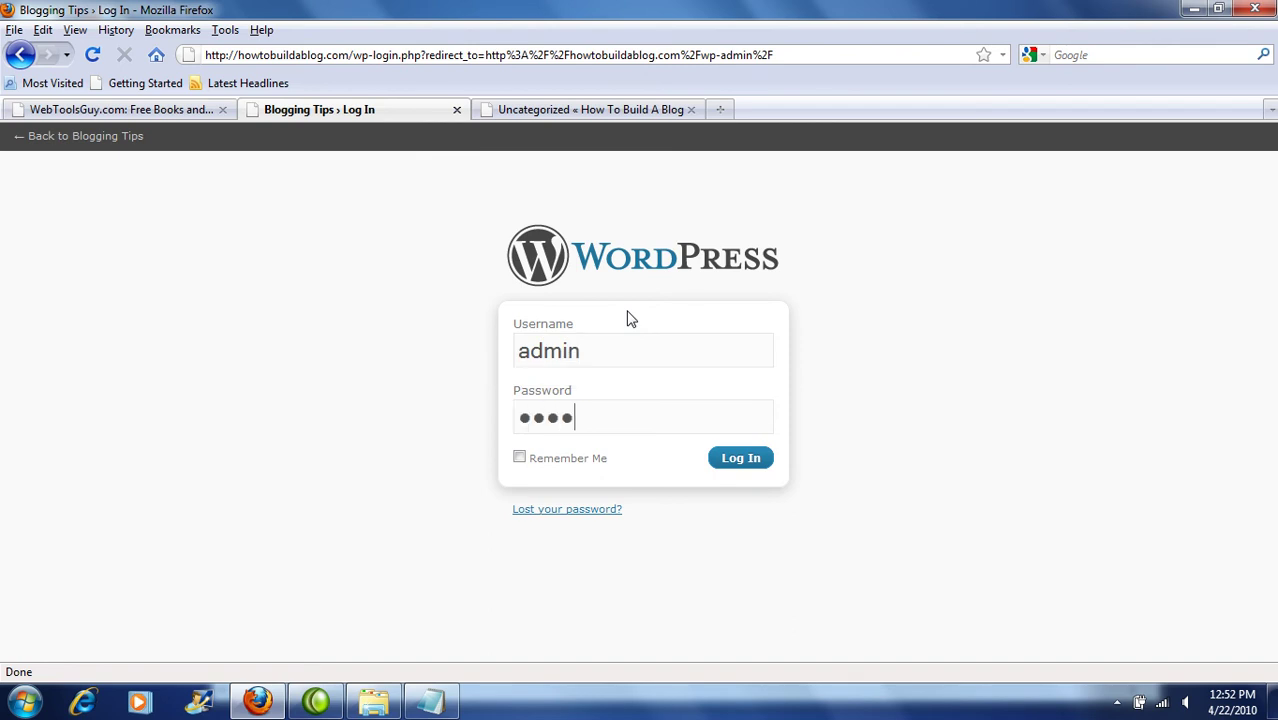
{"action": "type", "text": "**"}
{"action": "key", "text": "Return"}
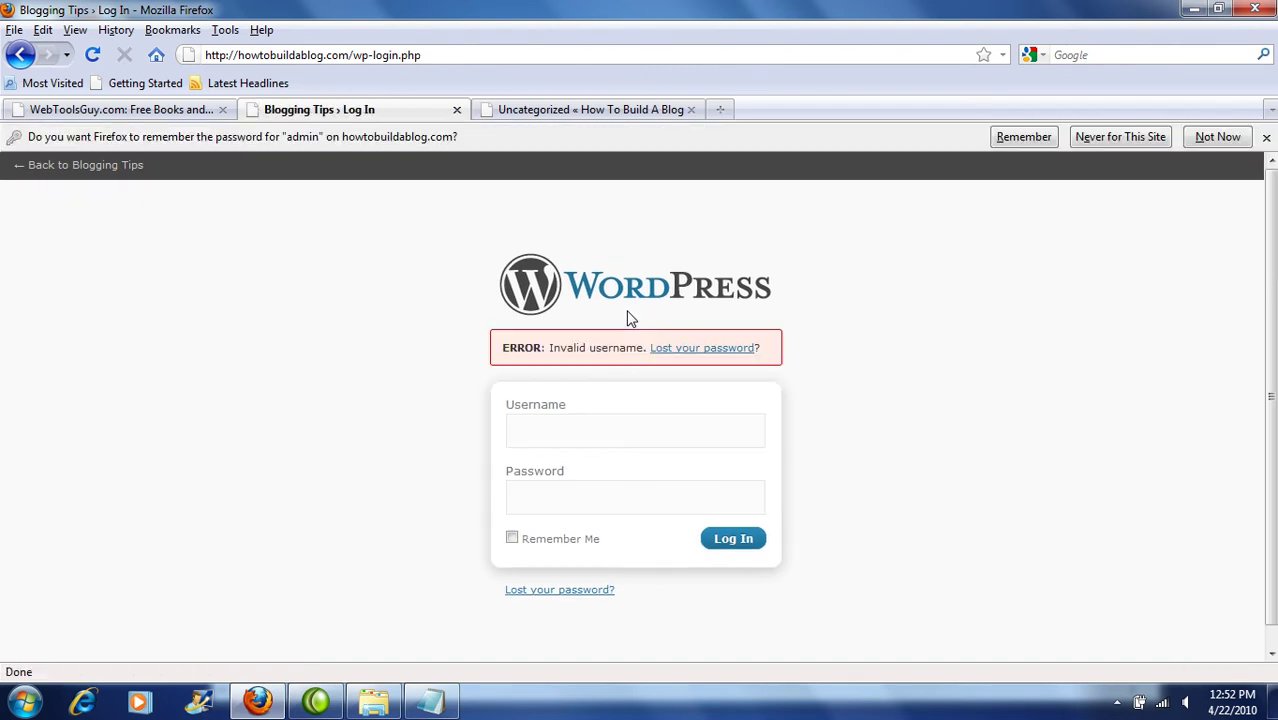
{"action": "type", "text": "adm,om"}
{"action": "key", "text": "BackSpace"}
{"action": "key", "text": "BackSpace"}
{"action": "key", "text": "BackSpace"}
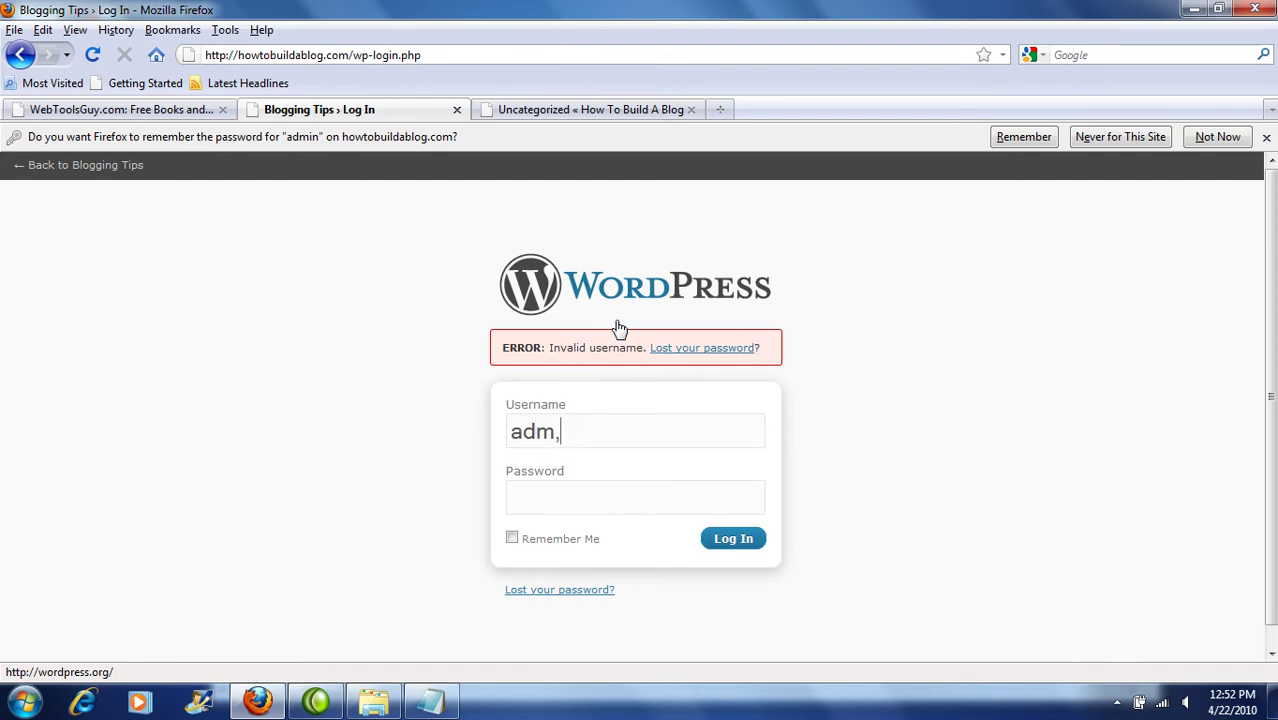
{"action": "type", "text": "in"}
{"action": "key", "text": "Tab"}
{"action": "type", "text": "*"}
{"action": "key", "text": "BackSpace"}
{"action": "type", "text": "******"}
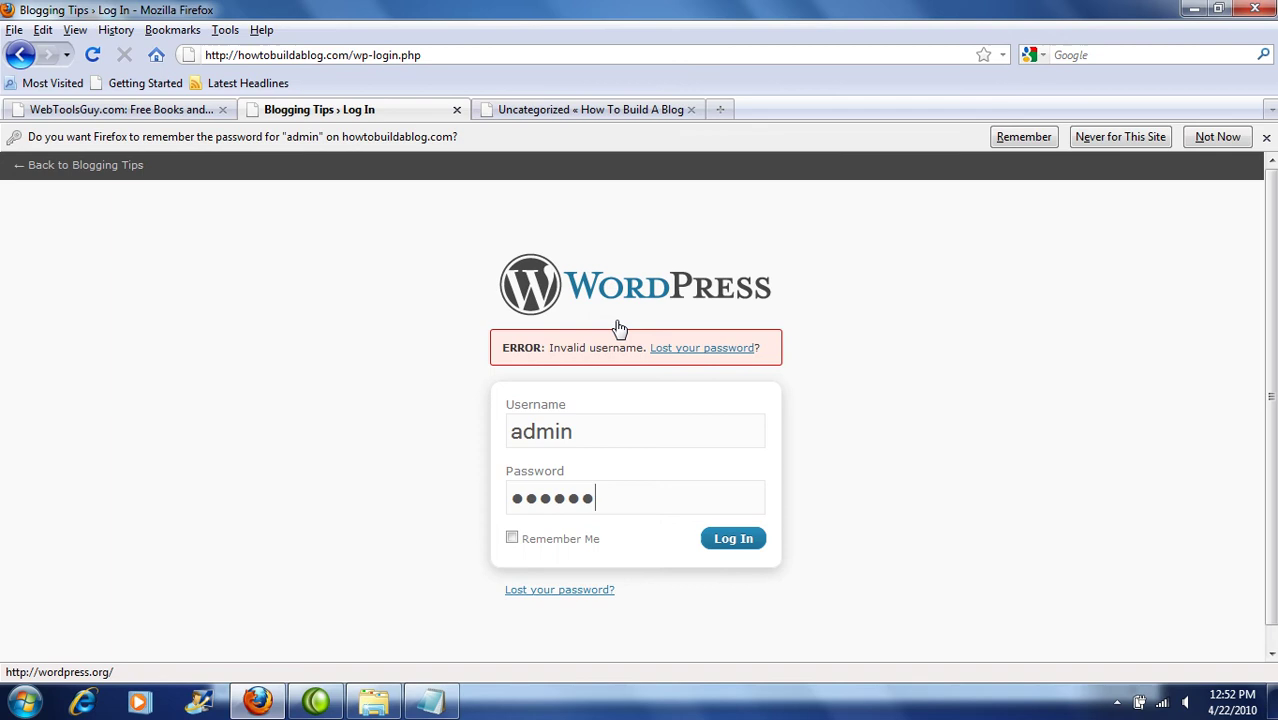
{"action": "key", "text": "Return"}
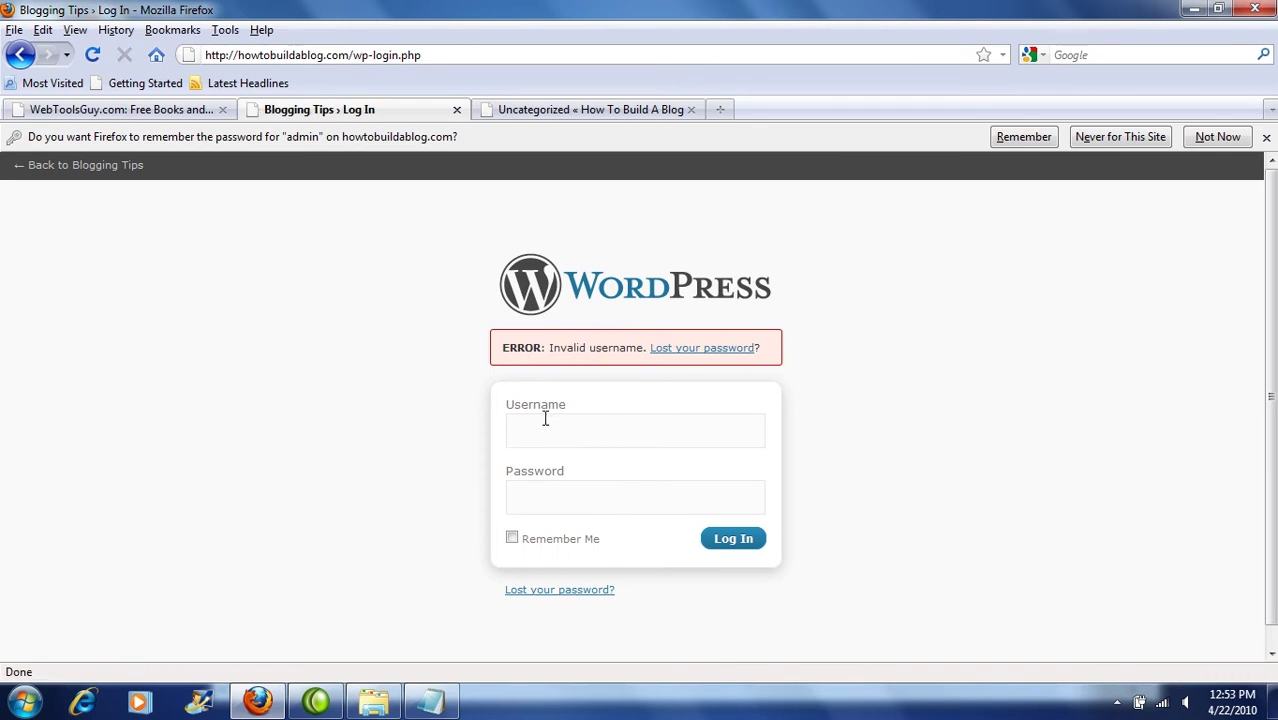
Step: Log in with the correct account username and password
{"action": "left_click", "coordinate": [545, 420]}
{"action": "key", "text": "Escape"}
{"action": "type", "text": "jddavin"}
{"action": "key", "text": "Tab"}
{"action": "type", "text": "****"}
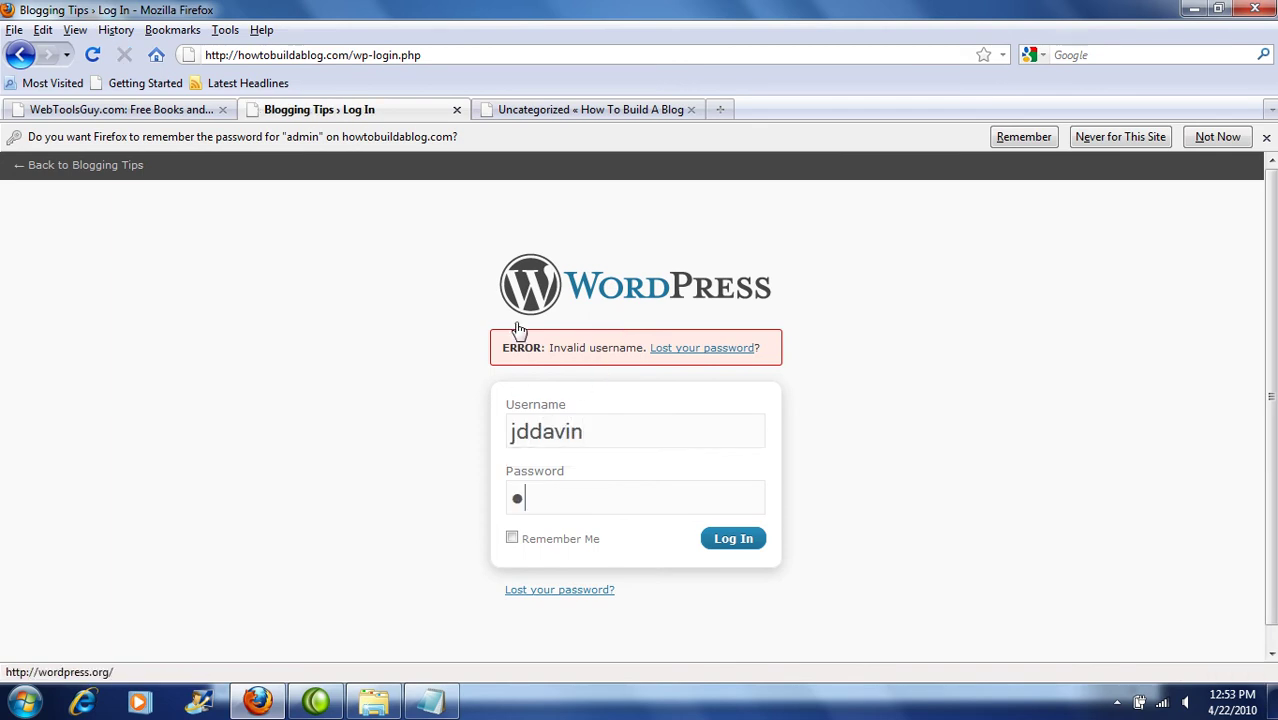
{"action": "type", "text": "**"}
{"action": "key", "text": "Return"}
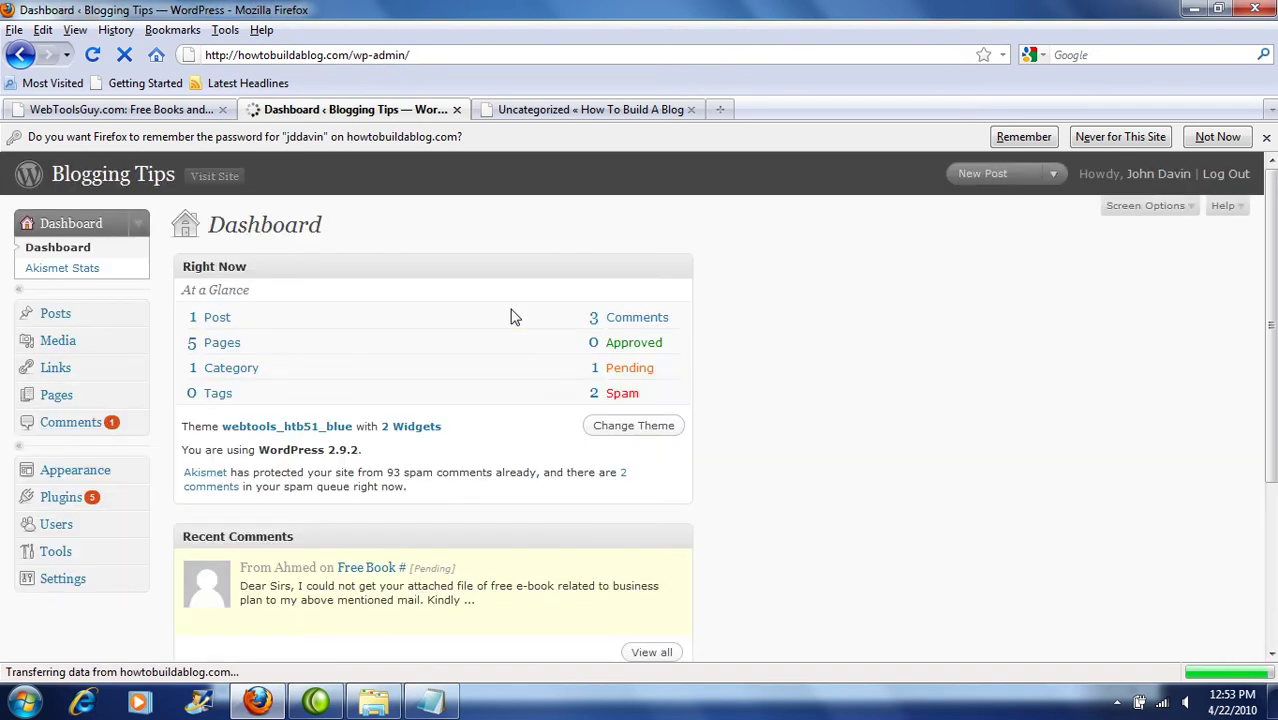
Step: Preview the WordPress Default theme from Manage Themes, then go back to the admin
{"action": "left_click", "coordinate": [108, 474]}
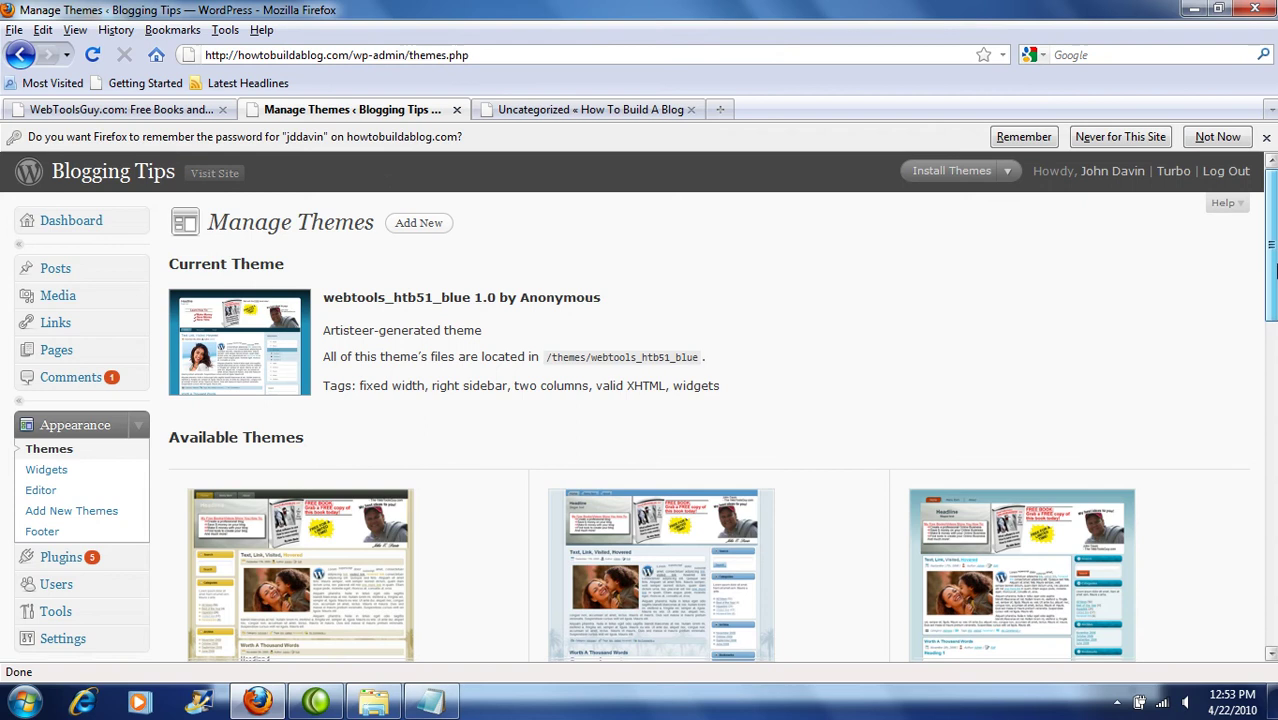
{"action": "left_click_drag", "start_coordinate": [1270, 270], "coordinate": [1218, 598]}
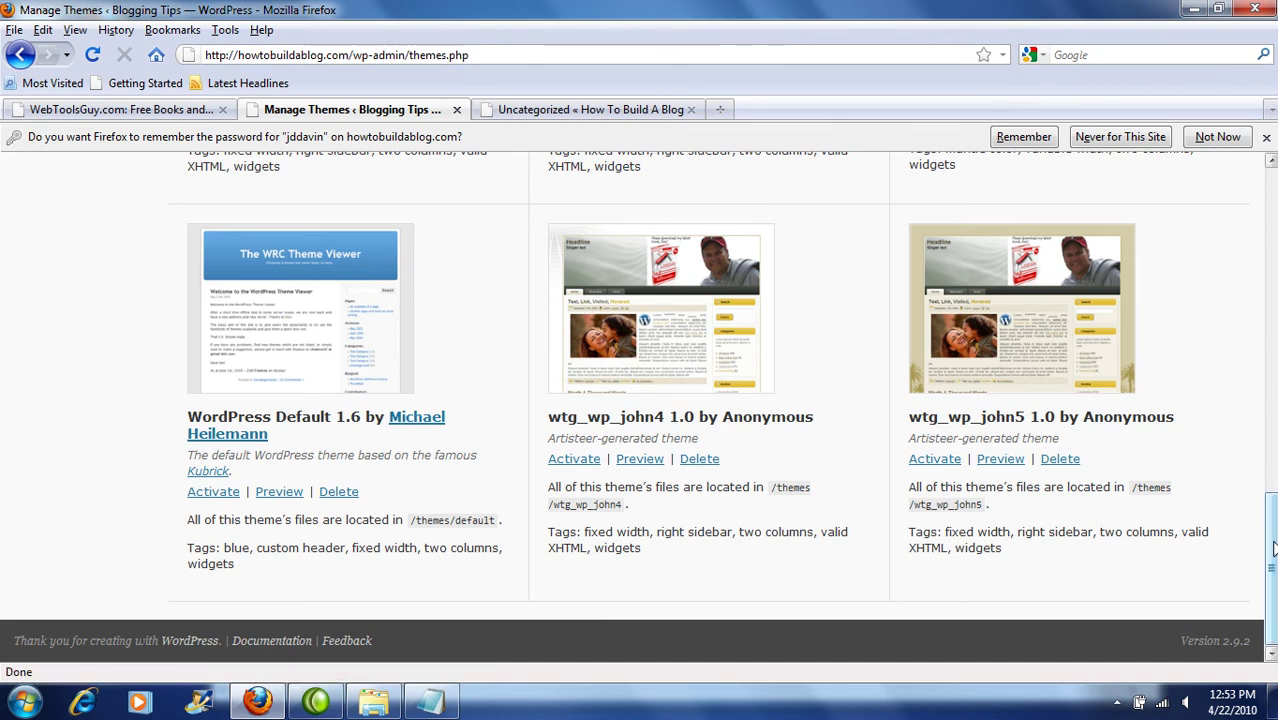
{"action": "left_click_drag", "start_coordinate": [1273, 546], "coordinate": [1273, 544]}
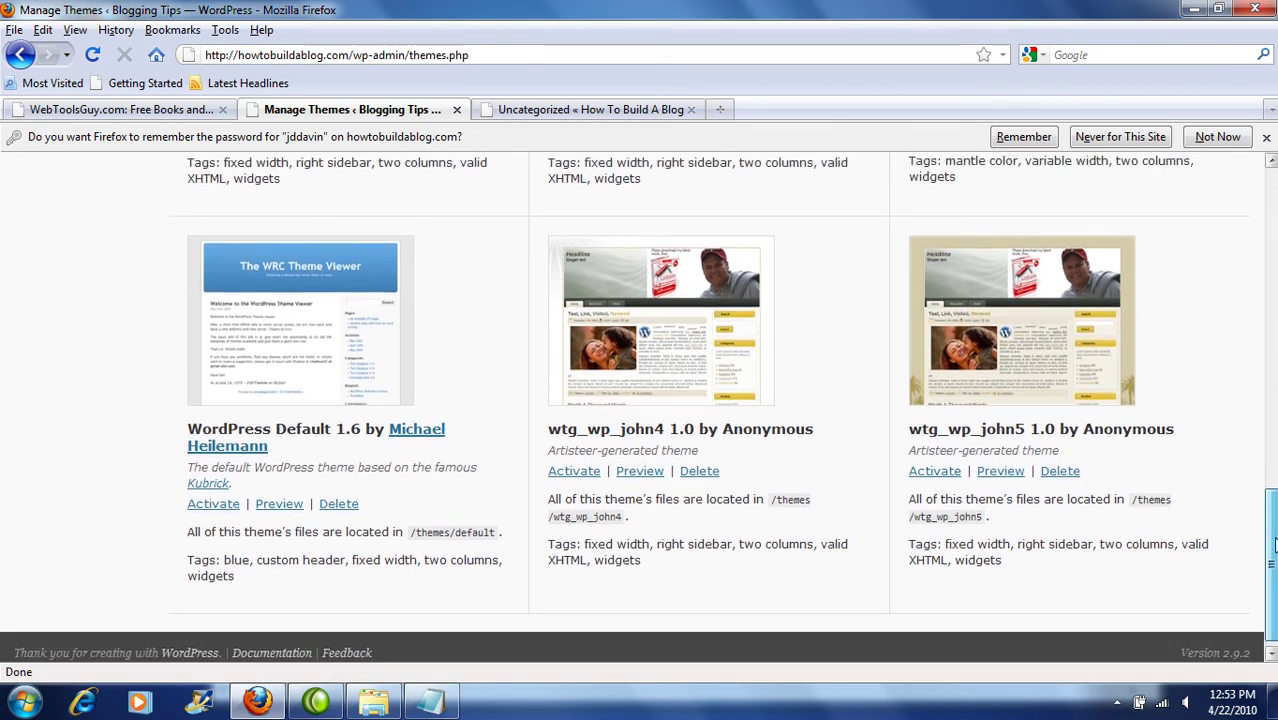
{"action": "left_click", "coordinate": [360, 369]}
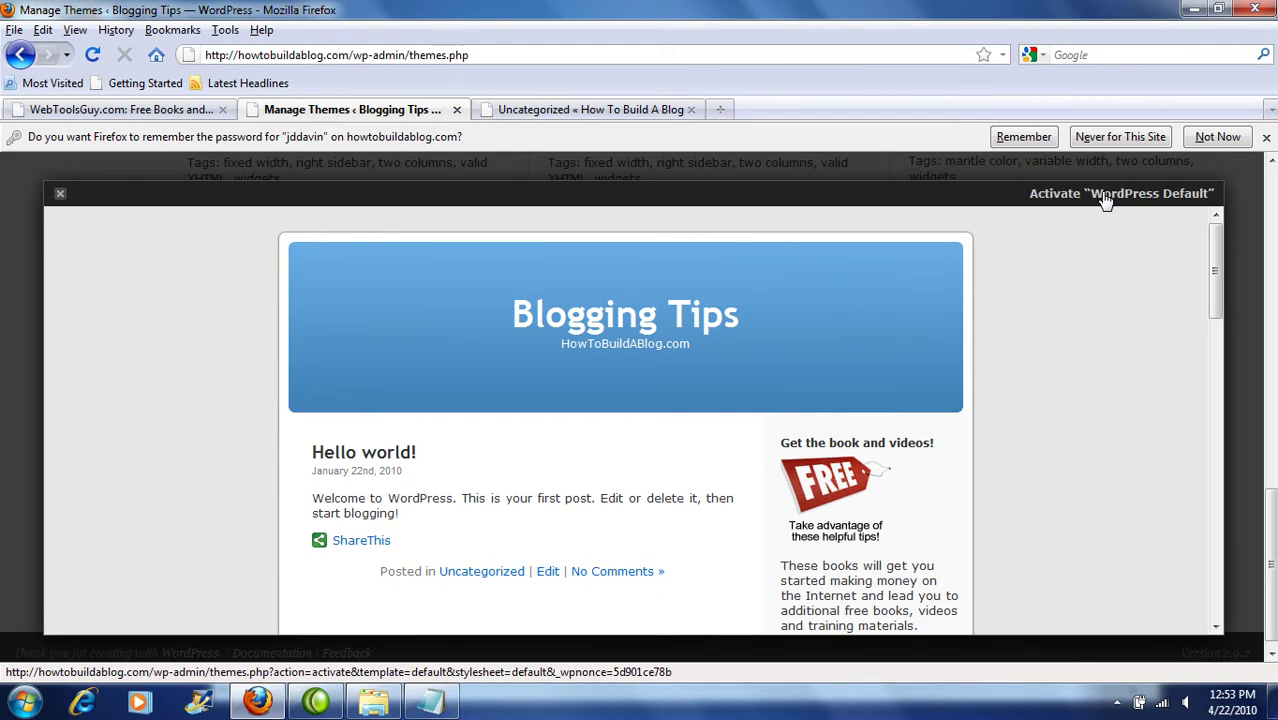
{"action": "left_click", "coordinate": [20, 56]}
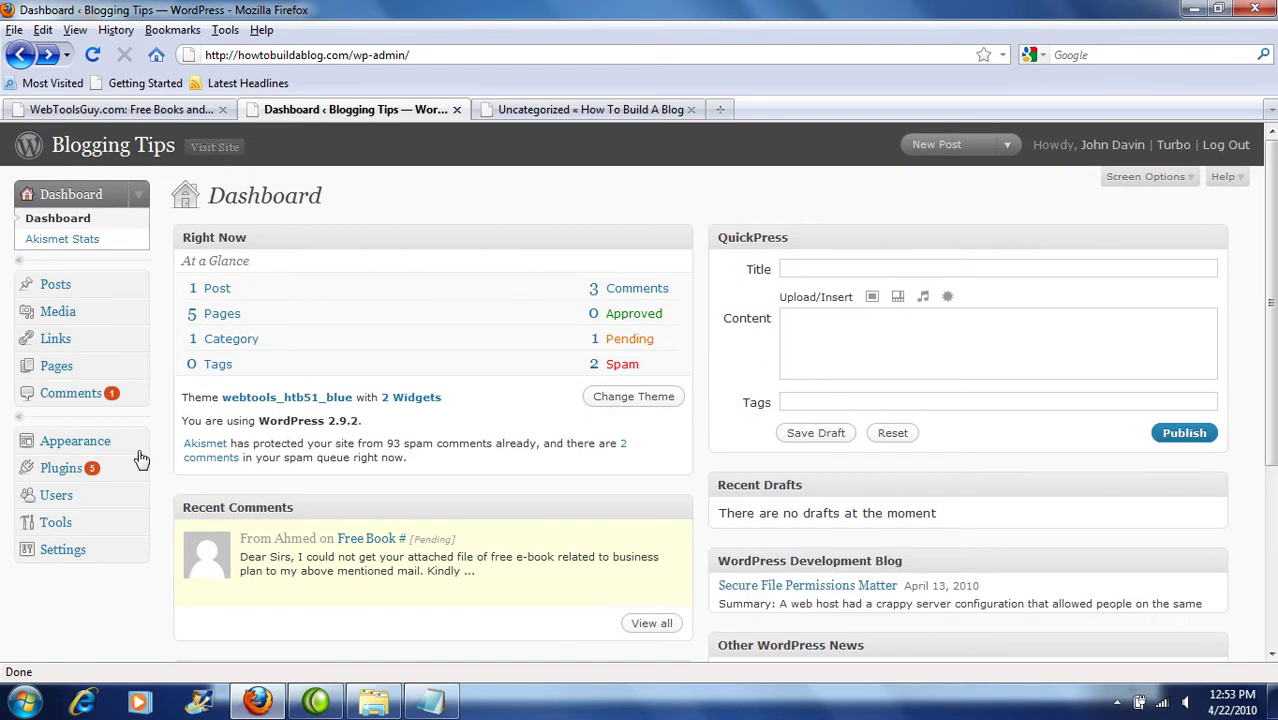
Step: Open Appearance > Manage Themes, then switch to the How To Build A Blog Uncategorized archive tab
{"action": "left_click", "coordinate": [70, 450]}
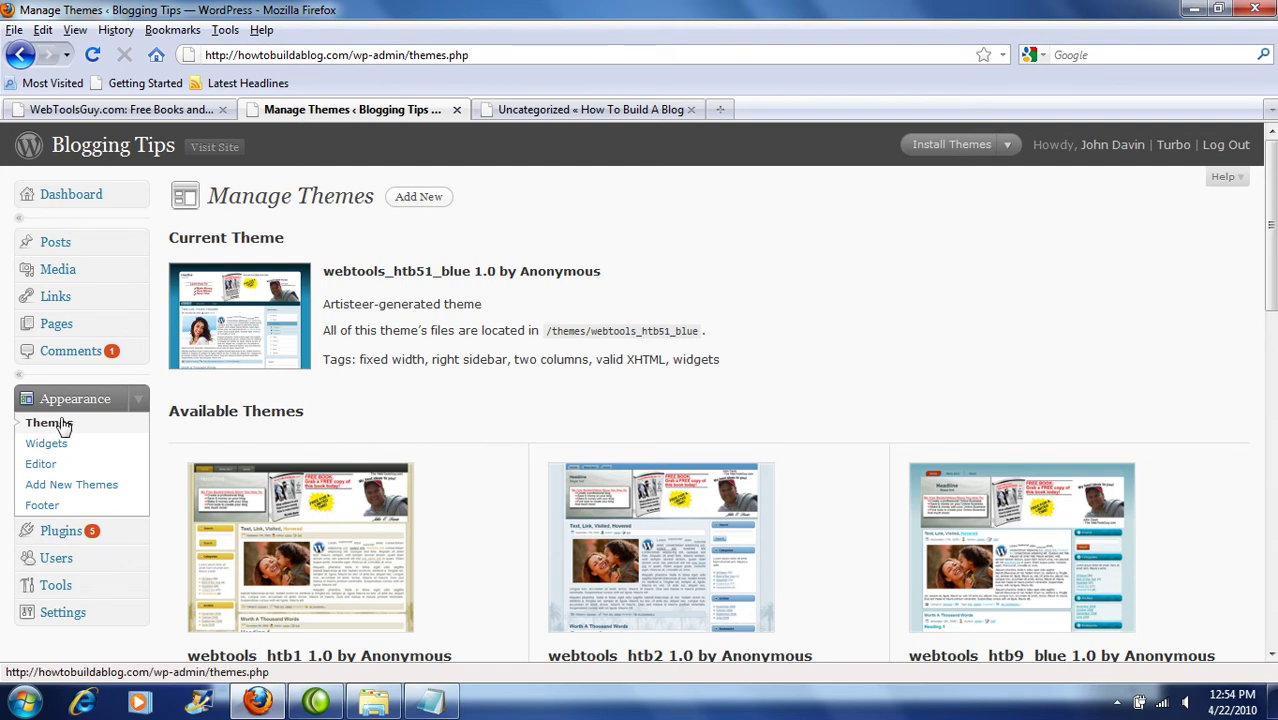
{"action": "left_click", "coordinate": [541, 105]}
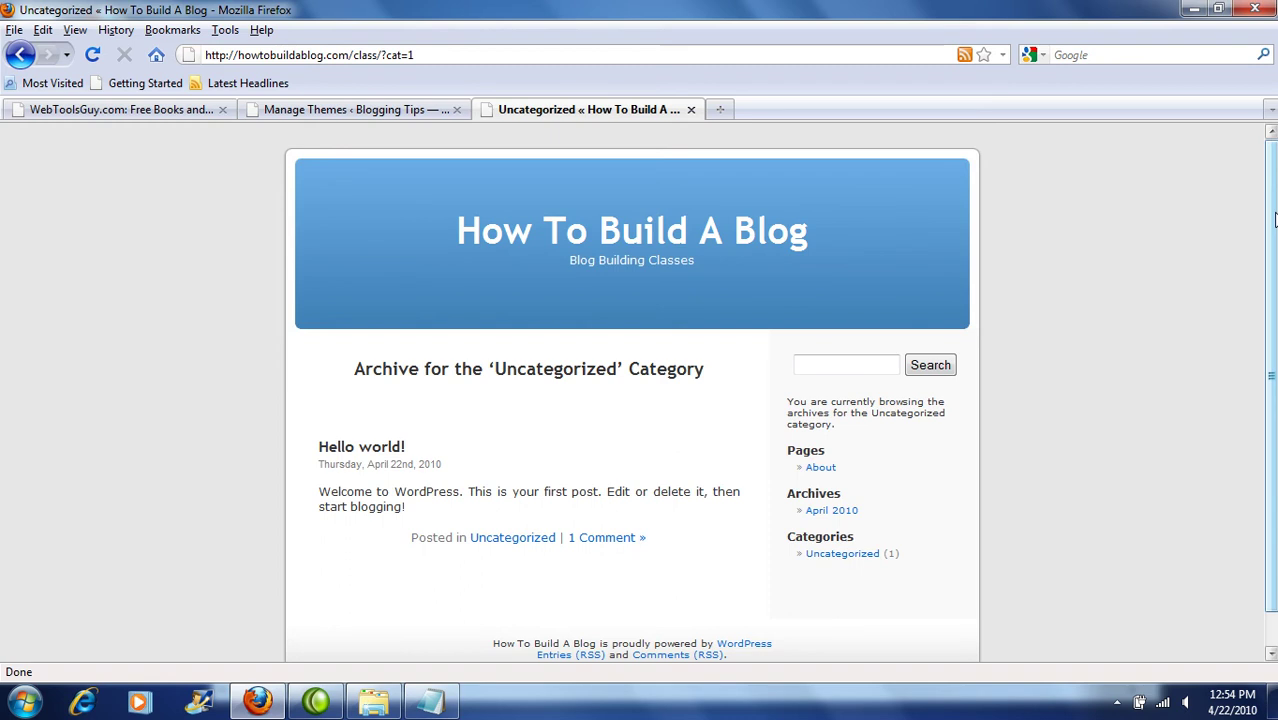
Step: From Manage Themes, visit the live Blogging Tips site, scroll it, then go back
{"action": "left_click", "coordinate": [372, 107]}
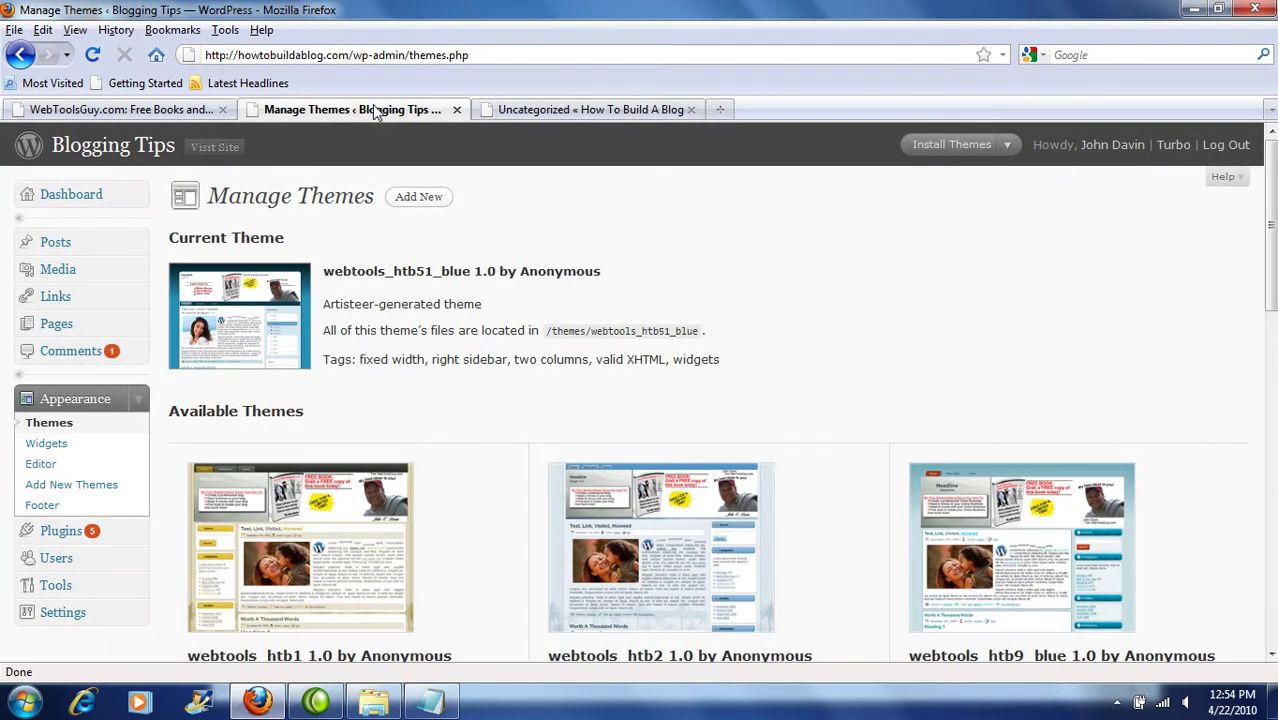
{"action": "left_click", "coordinate": [210, 150]}
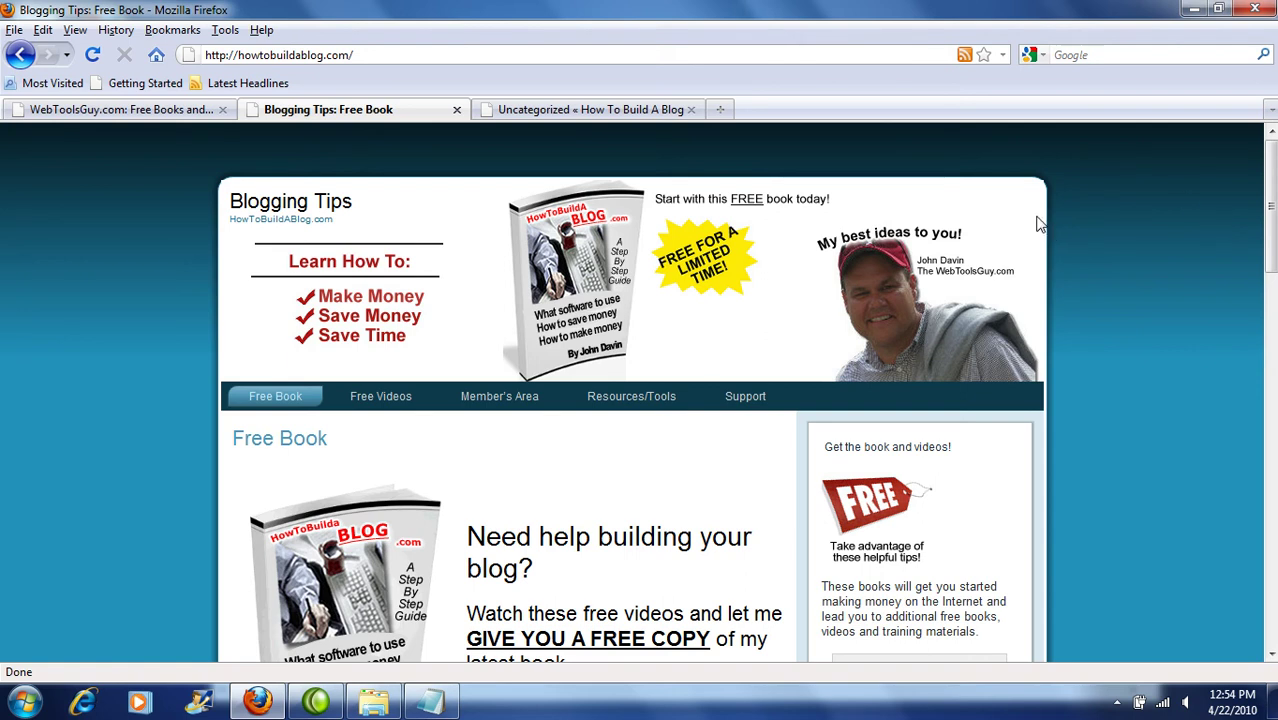
{"action": "mouse_move", "coordinate": [1268, 260]}
{"action": "left_mouse_down"}
{"action": "mouse_move", "coordinate": [1268, 432]}
{"action": "mouse_move", "coordinate": [1268, 260]}
{"action": "left_mouse_up"}
{"action": "left_click", "coordinate": [22, 55]}
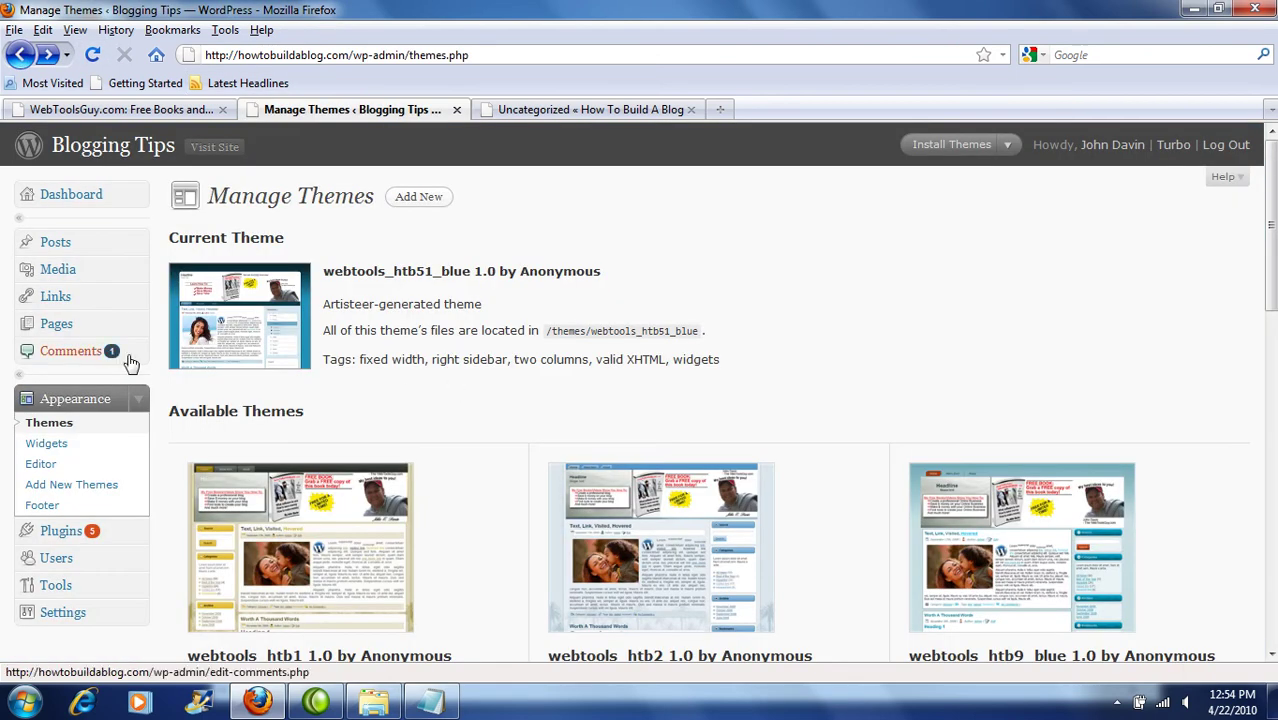
Step: Open the Widgets page, comparing briefly with the How To Build A Blog archive tab
{"action": "left_click", "coordinate": [60, 444]}
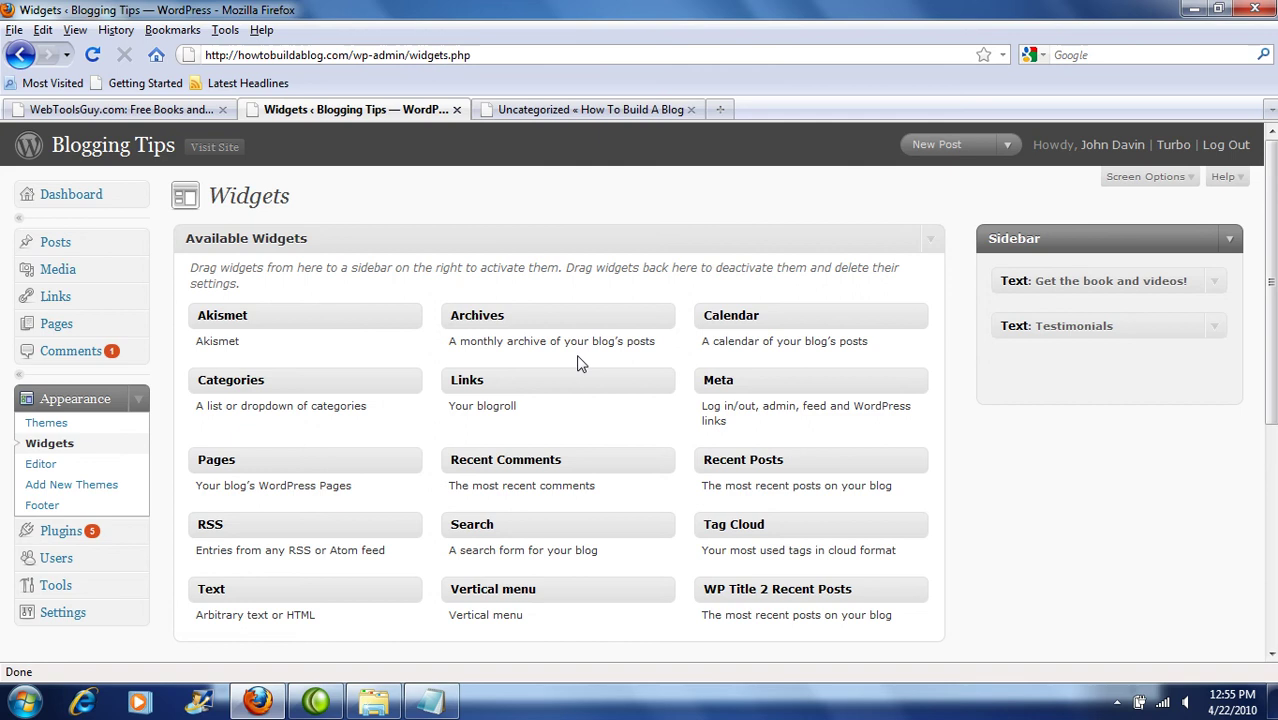
{"action": "left_click", "coordinate": [593, 112]}
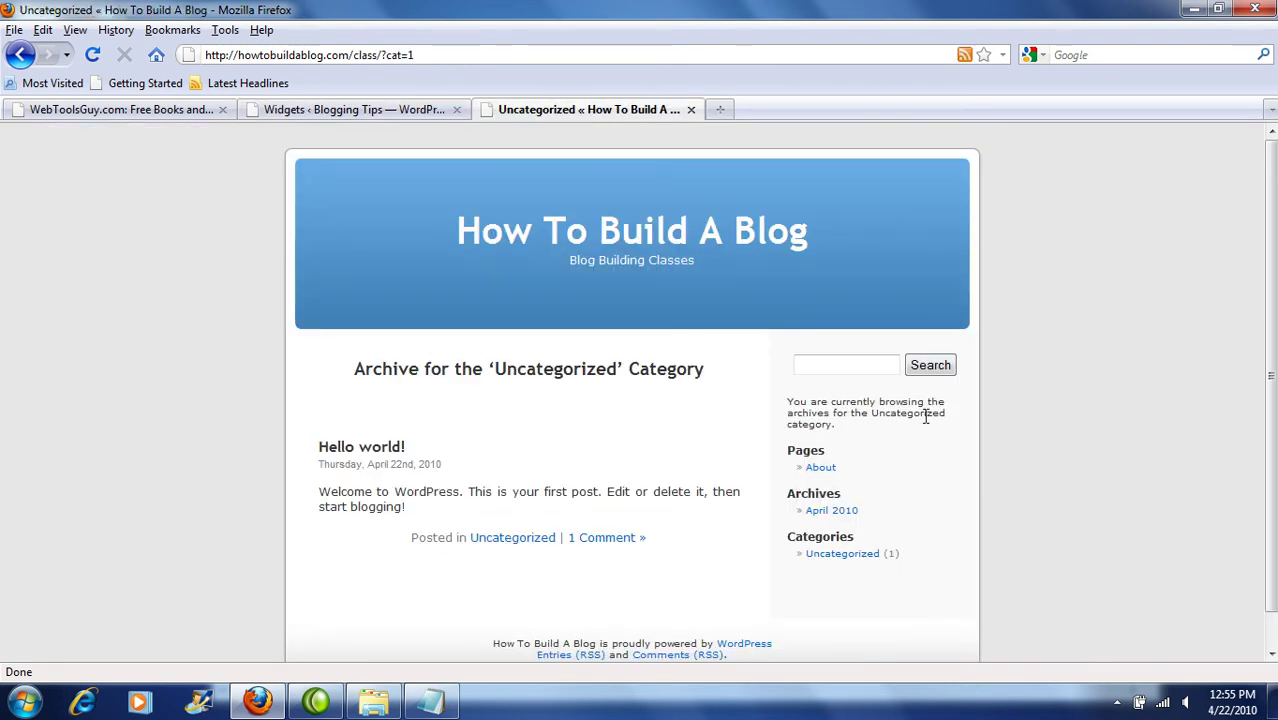
{"action": "left_click", "coordinate": [335, 112]}
Step: View the live Blogging Tips site's sidebar, then return to the Widgets page
{"action": "left_click", "coordinate": [228, 150]}
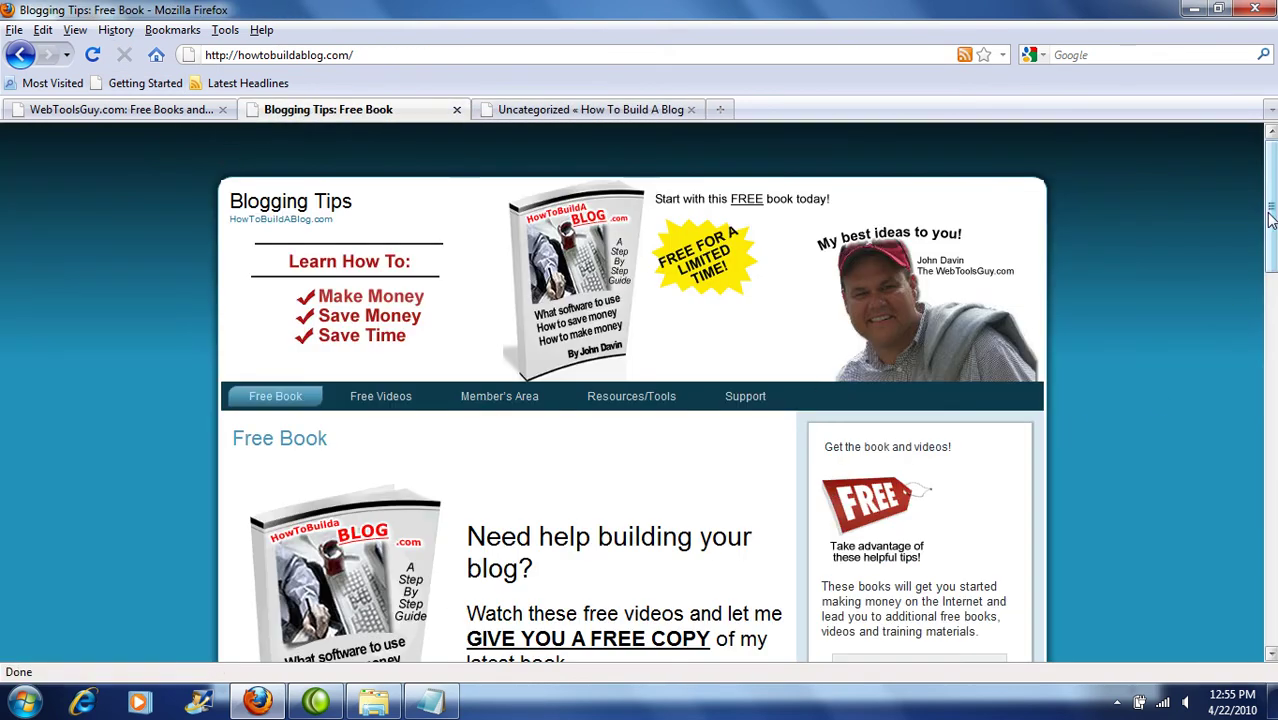
{"action": "left_click_drag", "start_coordinate": [1265, 219], "coordinate": [1266, 259]}
{"action": "scroll", "coordinate": [1265, 259], "scroll_direction": "up", "scroll_amount": 1}
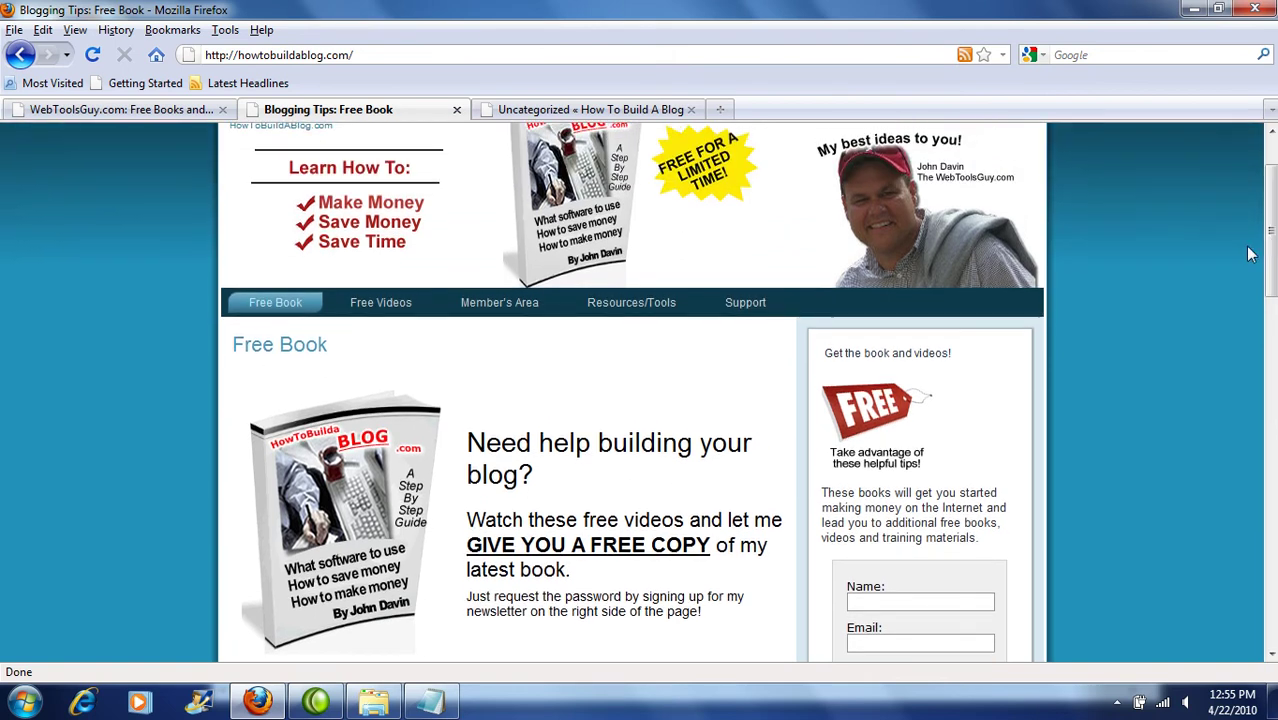
{"action": "left_click", "coordinate": [22, 56]}
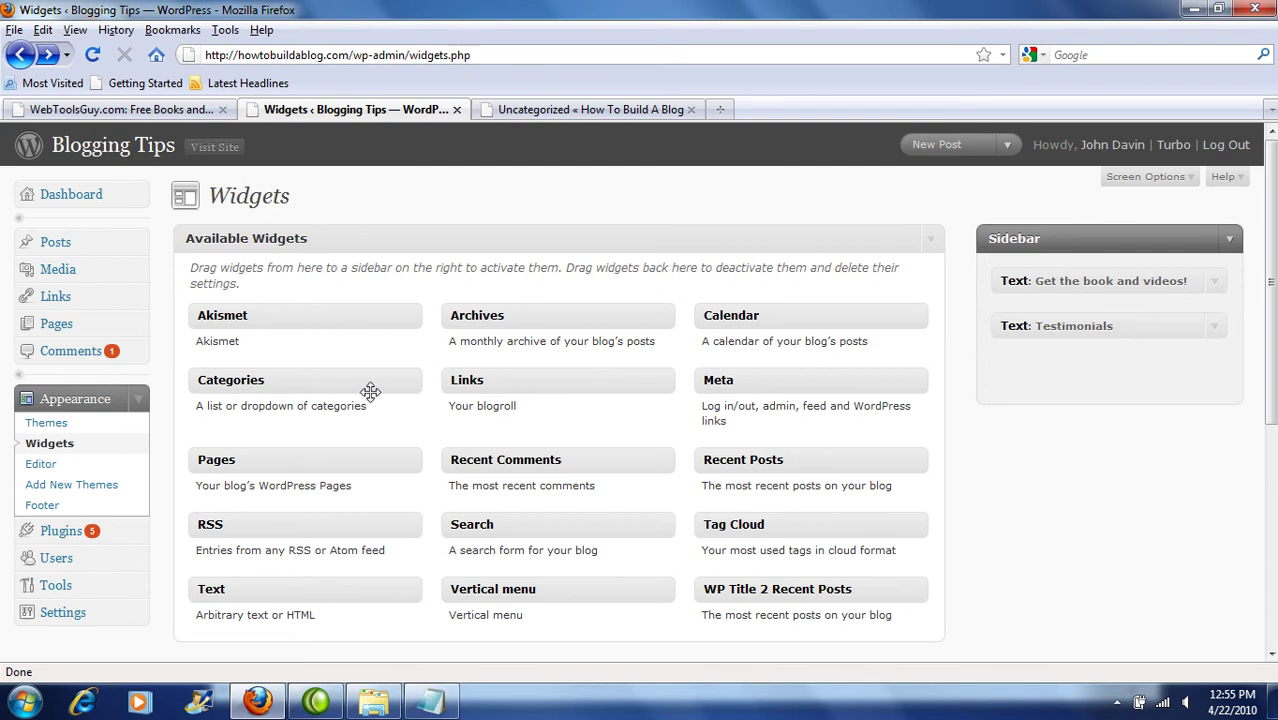
Step: Place the Categories widget in the Sidebar below Testimonials, save it and collapse its form
{"action": "left_click_drag", "start_coordinate": [362, 378], "coordinate": [1171, 370]}
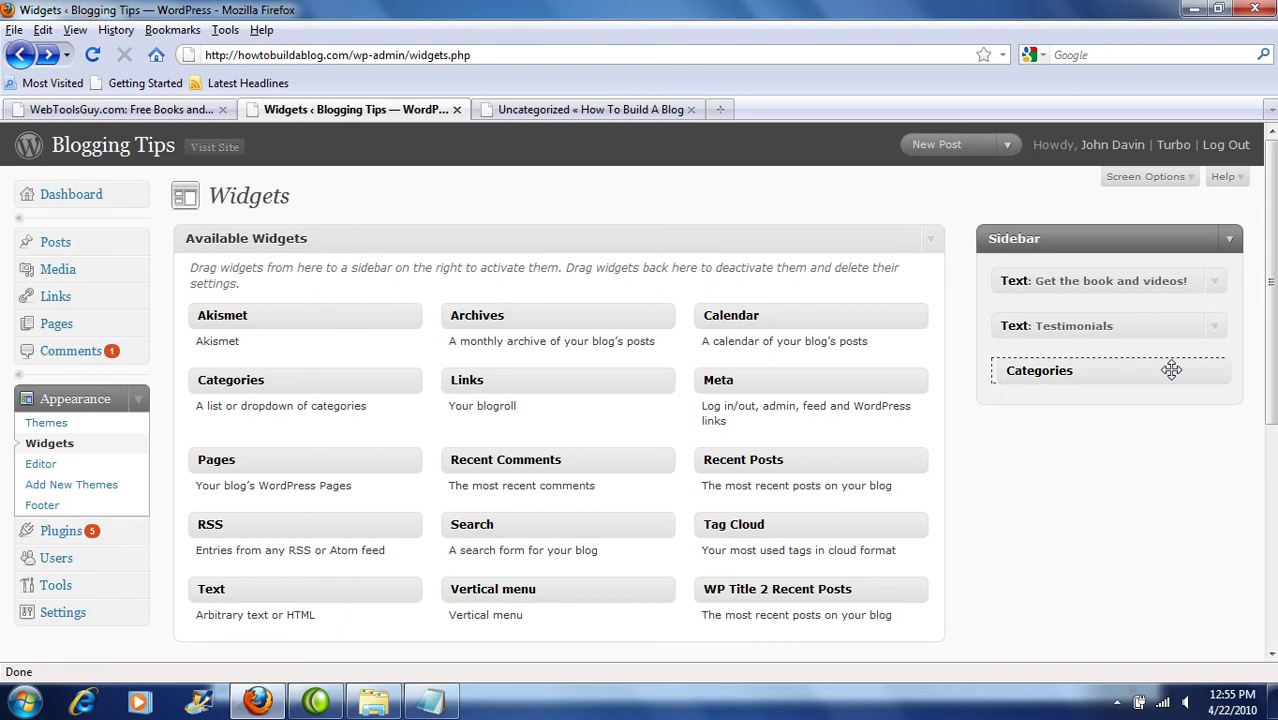
{"action": "left_click_drag", "start_coordinate": [1171, 370], "coordinate": [1171, 370]}
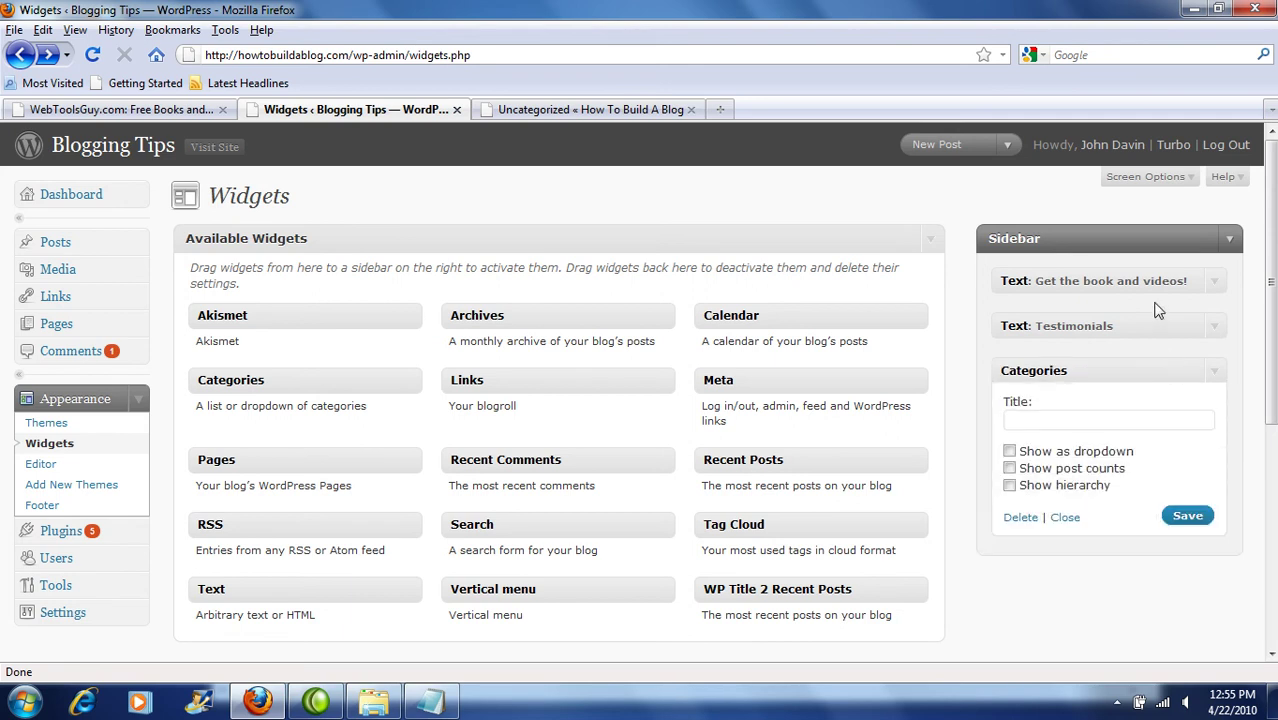
{"action": "left_click", "coordinate": [1180, 516]}
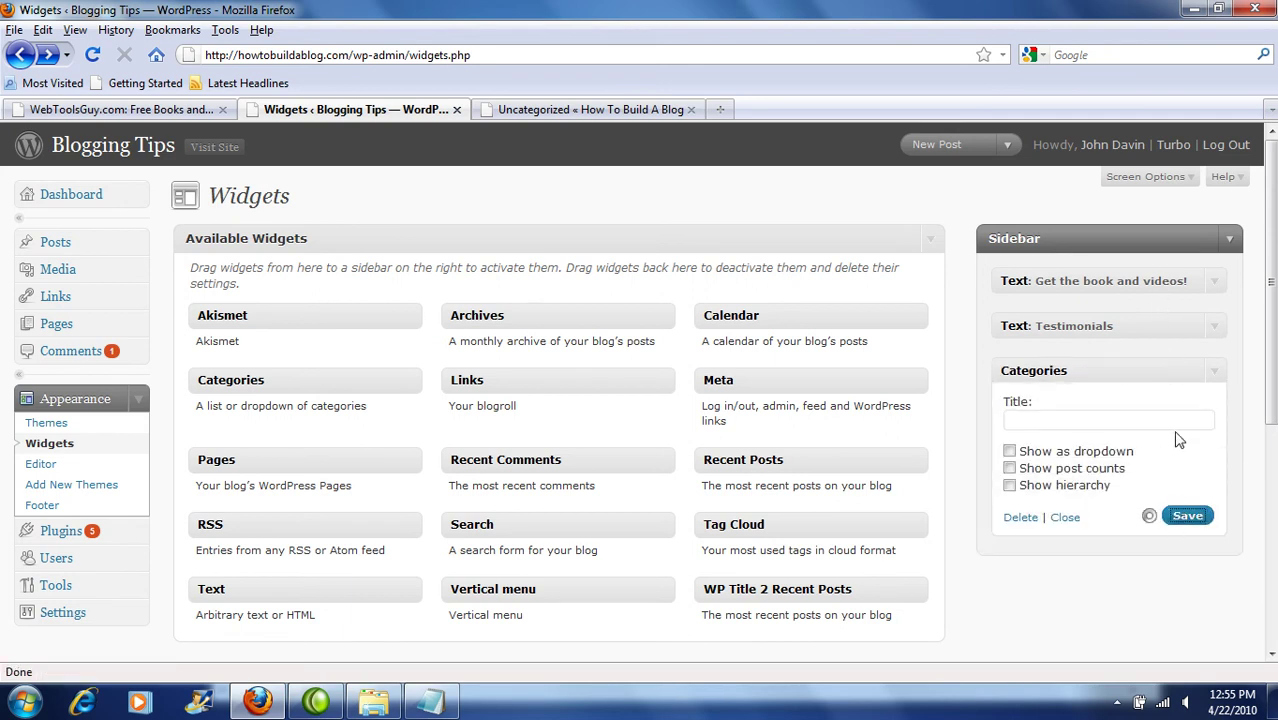
{"action": "left_click", "coordinate": [1066, 518]}
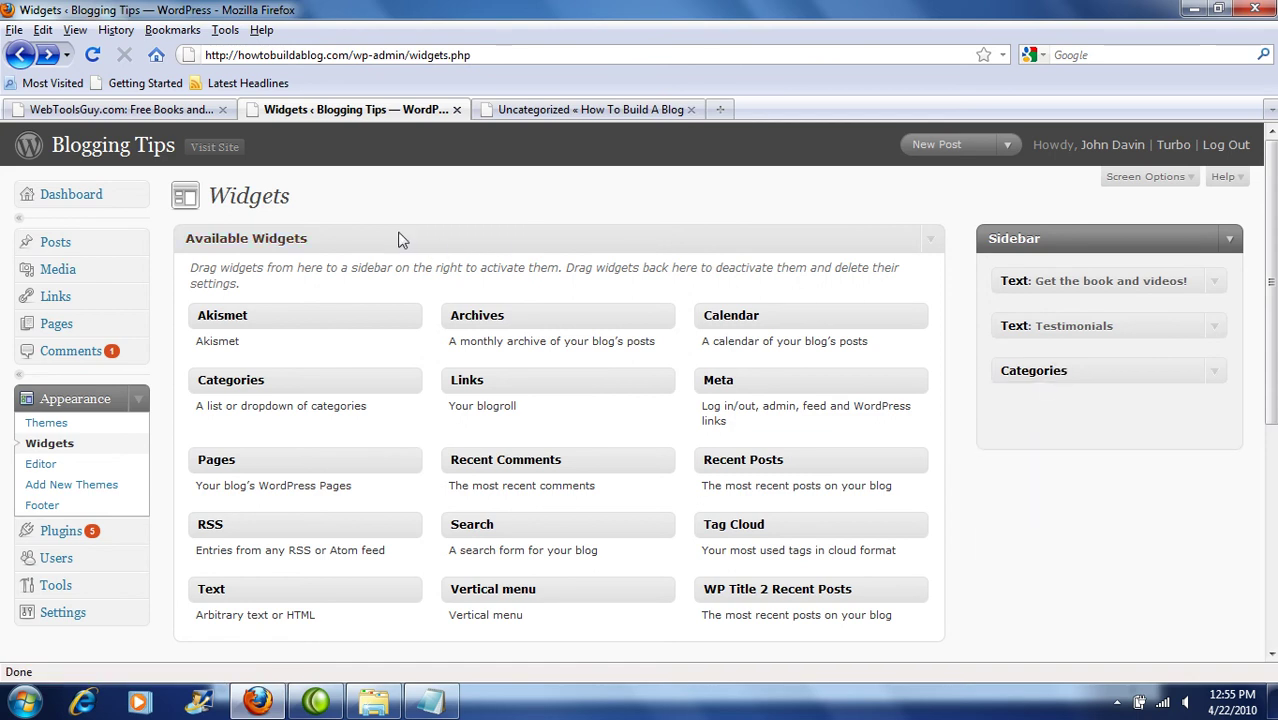
Step: Check the Categories box in the live site's sidebar, then return to the Widgets page
{"action": "left_click", "coordinate": [215, 148]}
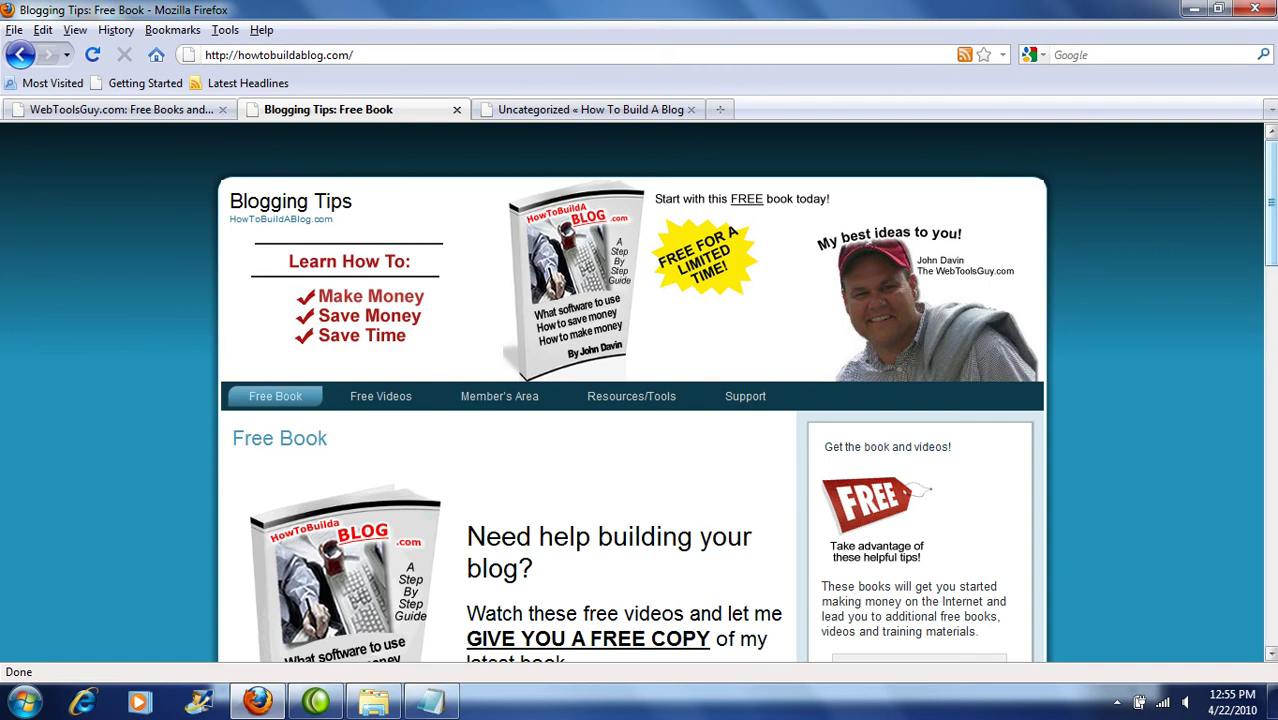
{"action": "left_click_drag", "start_coordinate": [1263, 249], "coordinate": [1234, 634]}
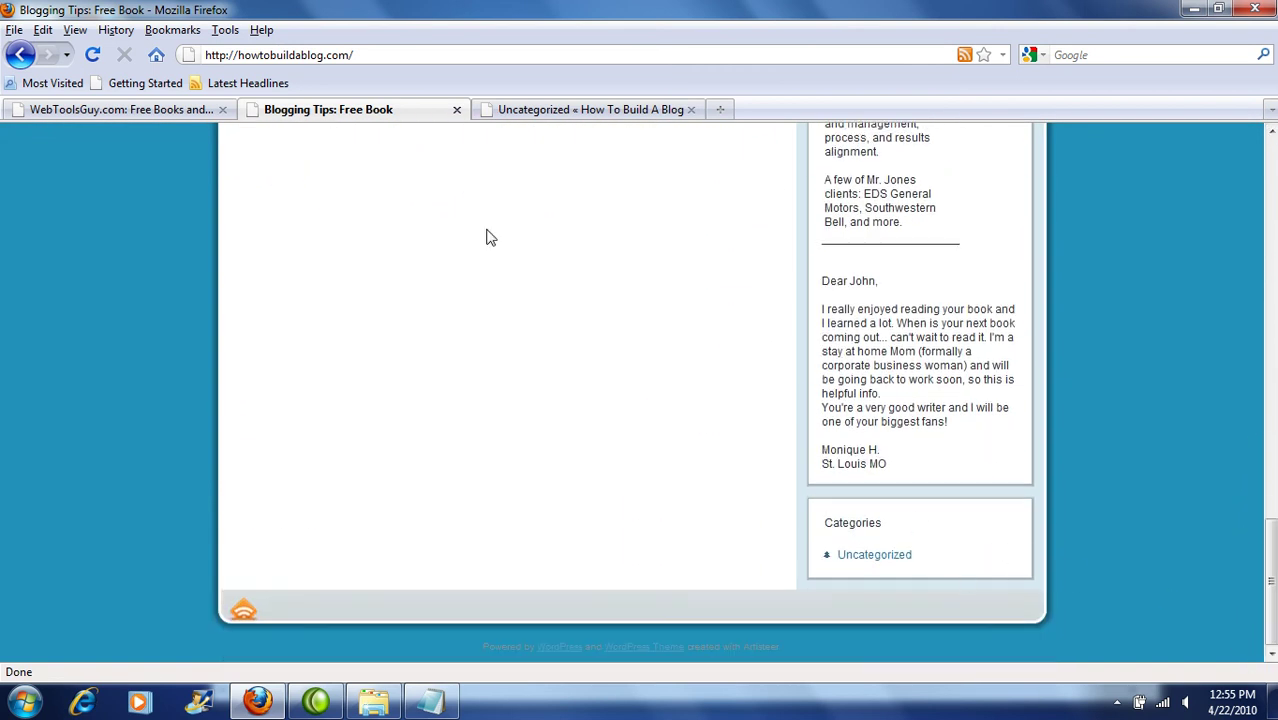
{"action": "left_click", "coordinate": [20, 57]}
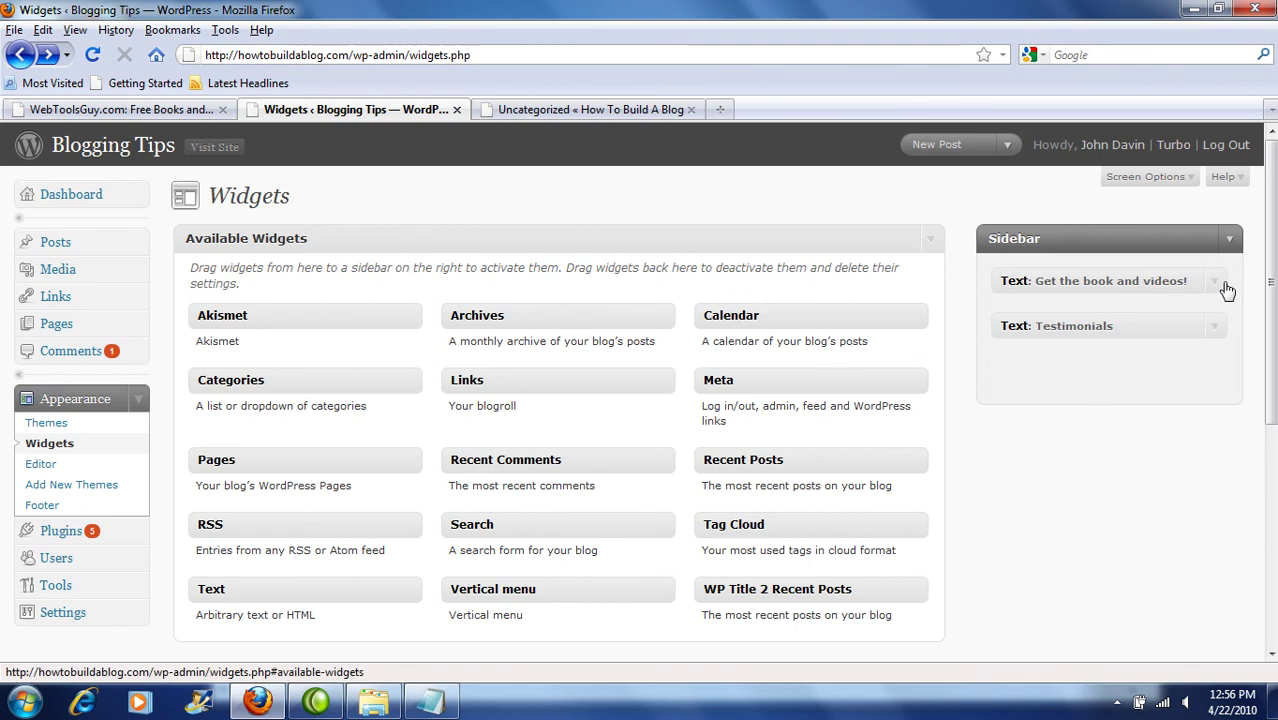
{"action": "left_click", "coordinate": [1217, 332]}
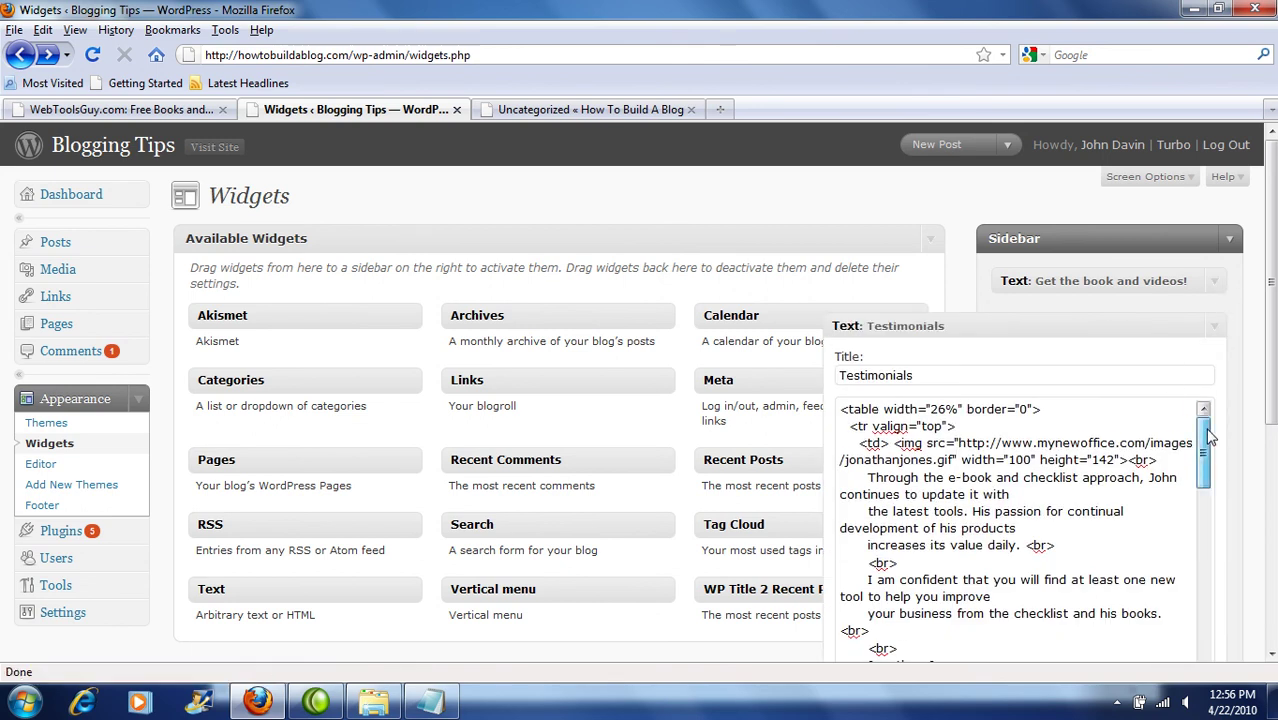
{"action": "mouse_move", "coordinate": [1210, 435]}
{"action": "left_mouse_down"}
{"action": "mouse_move", "coordinate": [1221, 620]}
{"action": "mouse_move", "coordinate": [1235, 430]}
{"action": "left_mouse_up"}
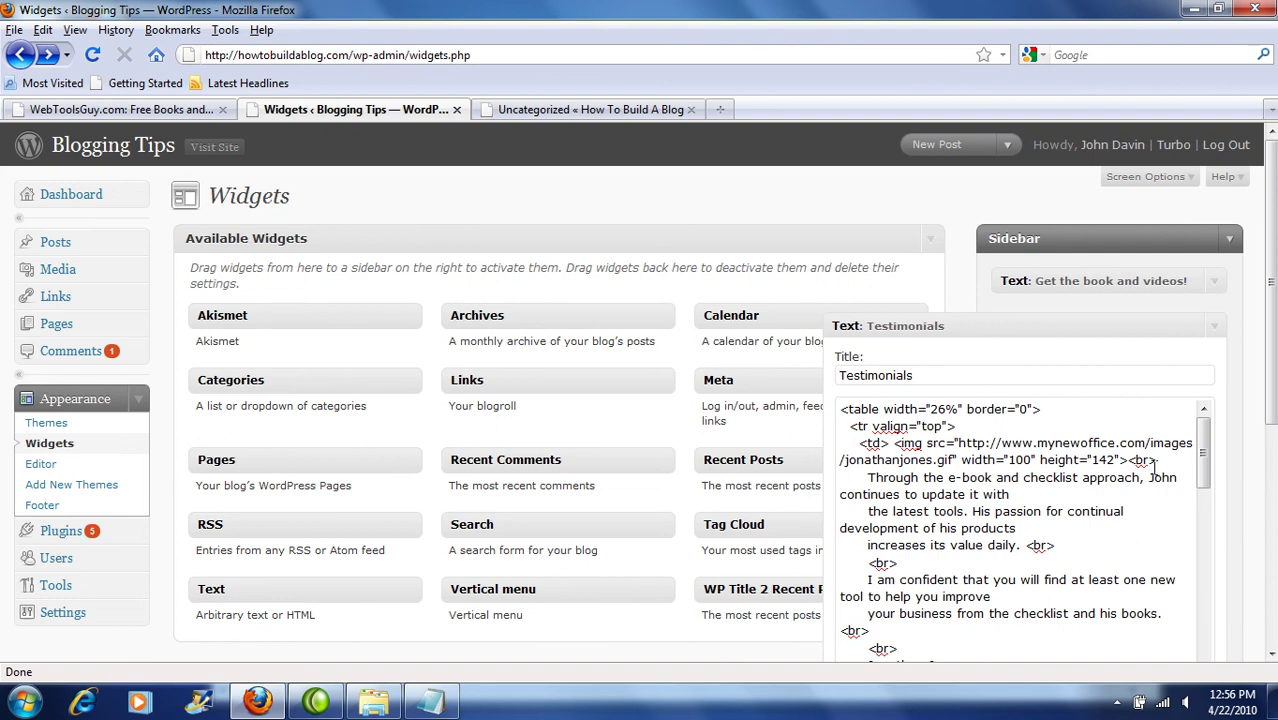
{"action": "left_click_drag", "start_coordinate": [1204, 445], "coordinate": [1262, 400]}
{"action": "left_click_drag", "start_coordinate": [1274, 337], "coordinate": [1212, 489]}
Step: Close the Testimonials widget and try the Calendar widget in the Sidebar
{"action": "left_click", "coordinate": [896, 501]}
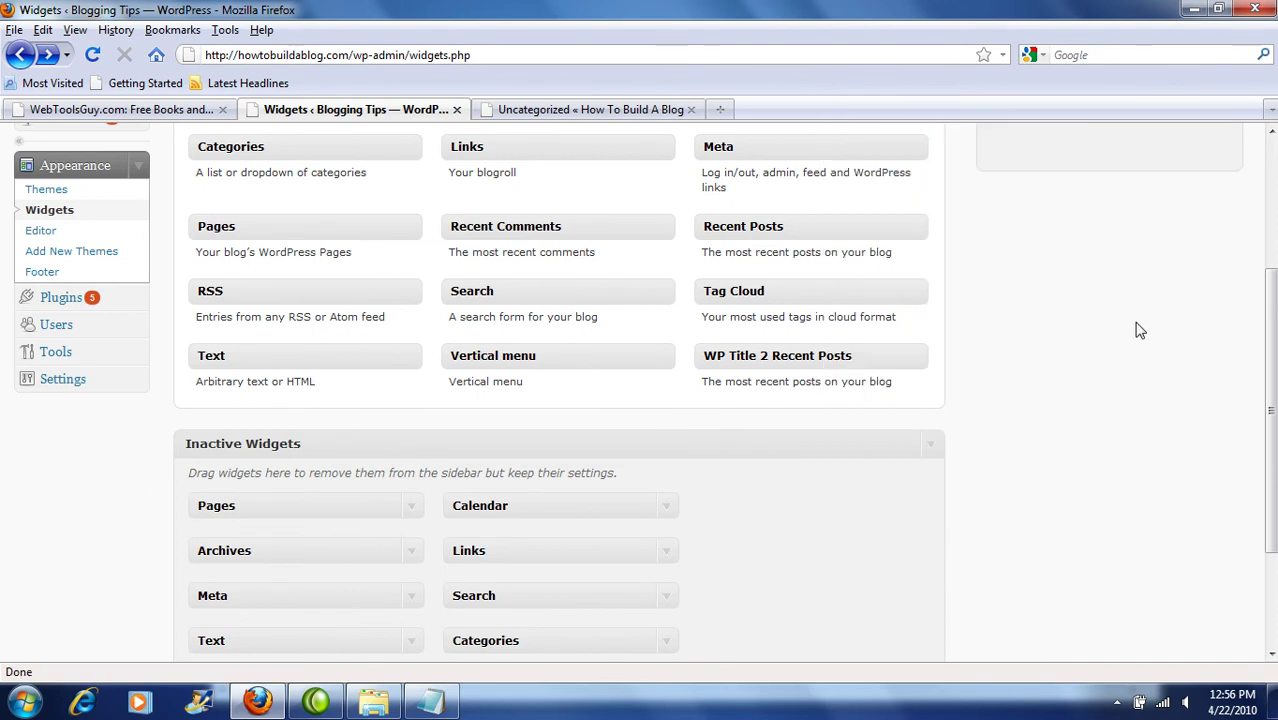
{"action": "left_click_drag", "start_coordinate": [1274, 318], "coordinate": [1264, 205]}
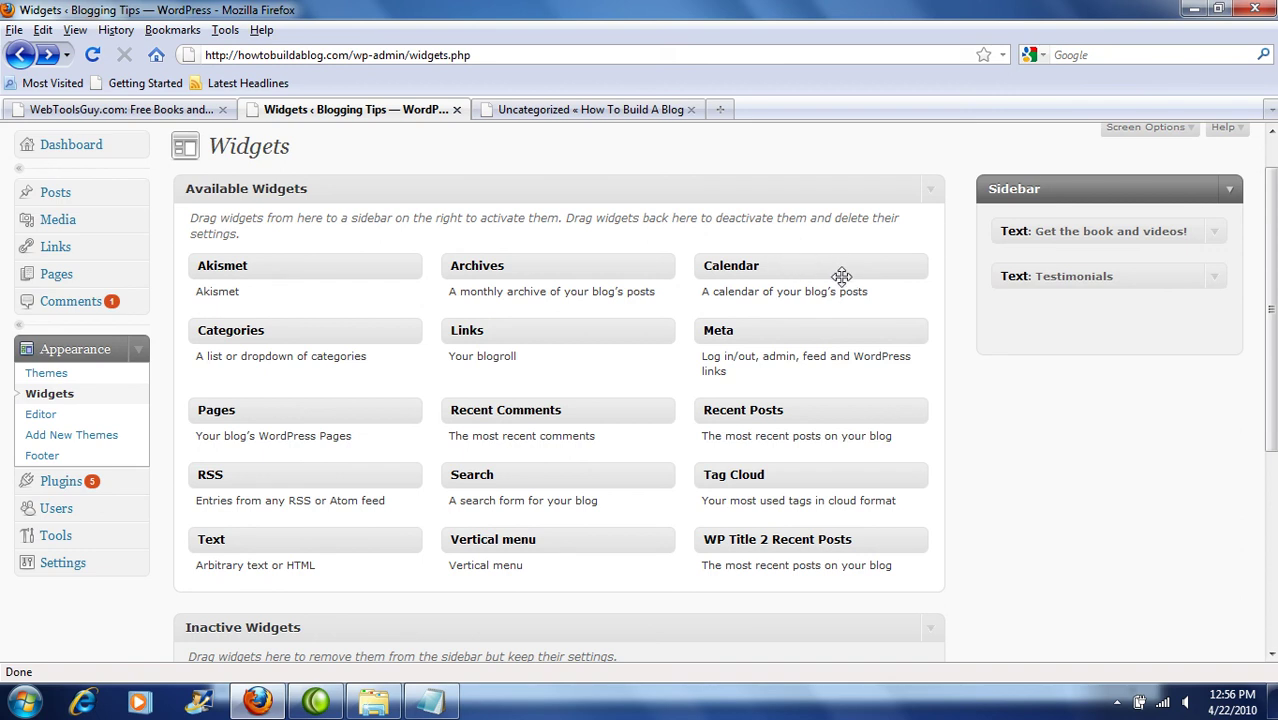
{"action": "left_click_drag", "start_coordinate": [841, 263], "coordinate": [1133, 322]}
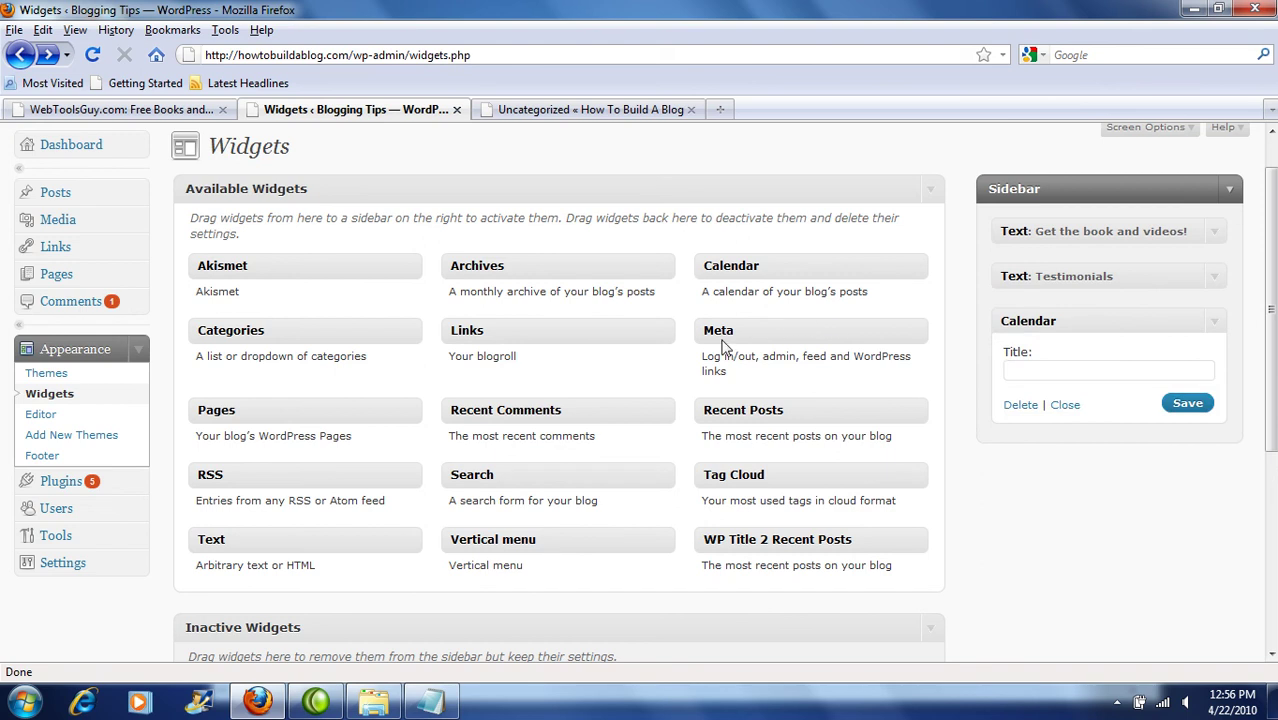
{"action": "left_click_drag", "start_coordinate": [514, 326], "coordinate": [1095, 445]}
Step: Try a Links widget below Calendar, then remove the Calendar widget from the Sidebar
{"action": "left_click", "coordinate": [1064, 405]}
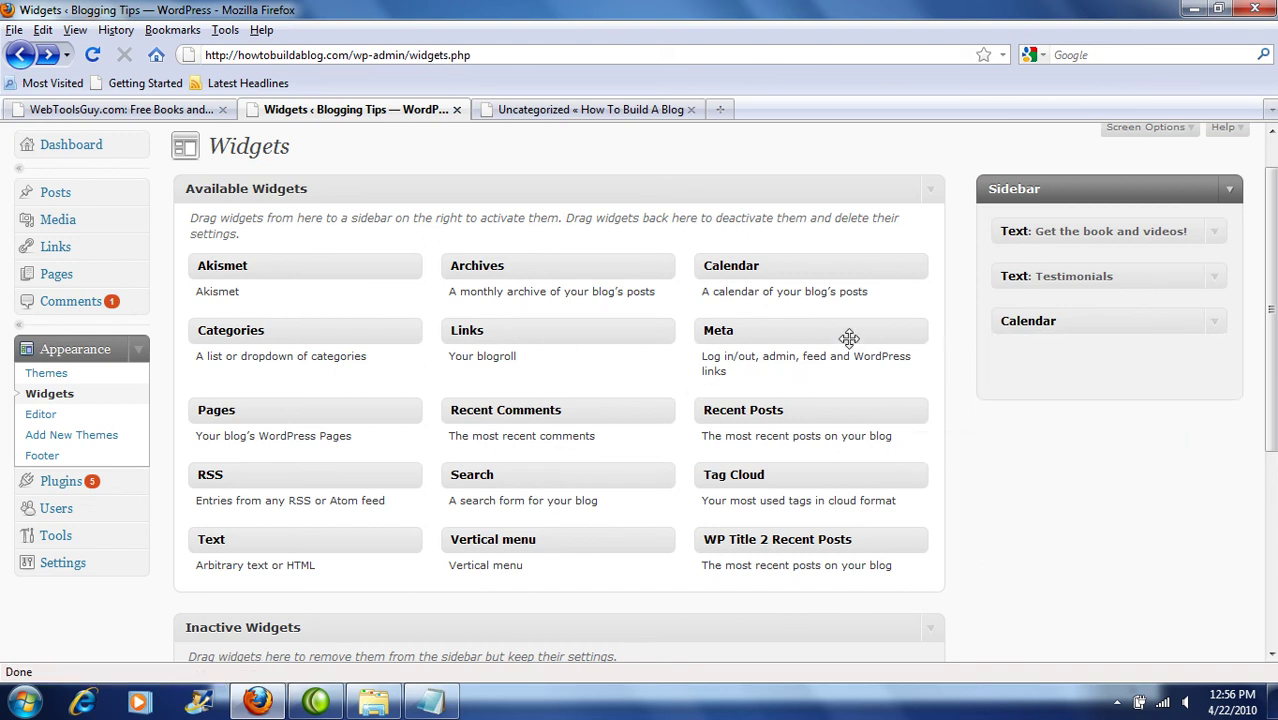
{"action": "left_click_drag", "start_coordinate": [479, 334], "coordinate": [1027, 386]}
{"action": "left_click_drag", "start_coordinate": [596, 329], "coordinate": [1121, 349]}
{"action": "left_click_drag", "start_coordinate": [1138, 320], "coordinate": [621, 348]}
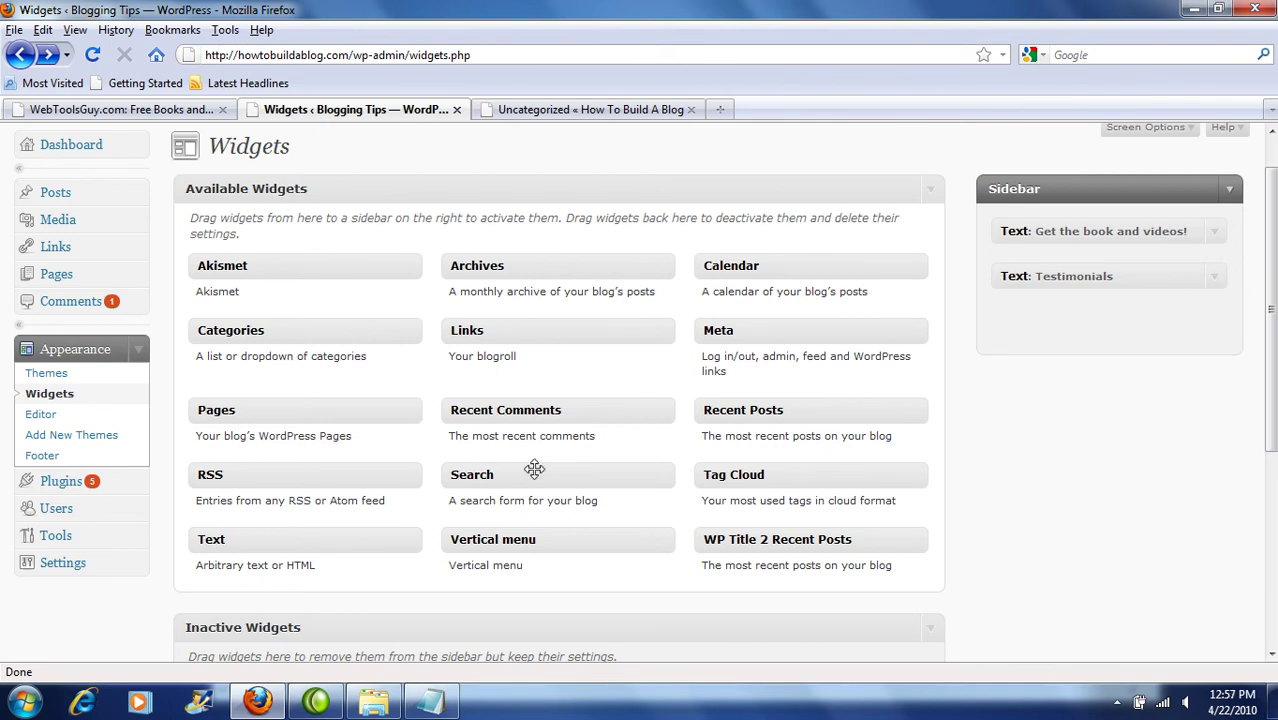
{"action": "left_click_drag", "start_coordinate": [296, 539], "coordinate": [1100, 316]}
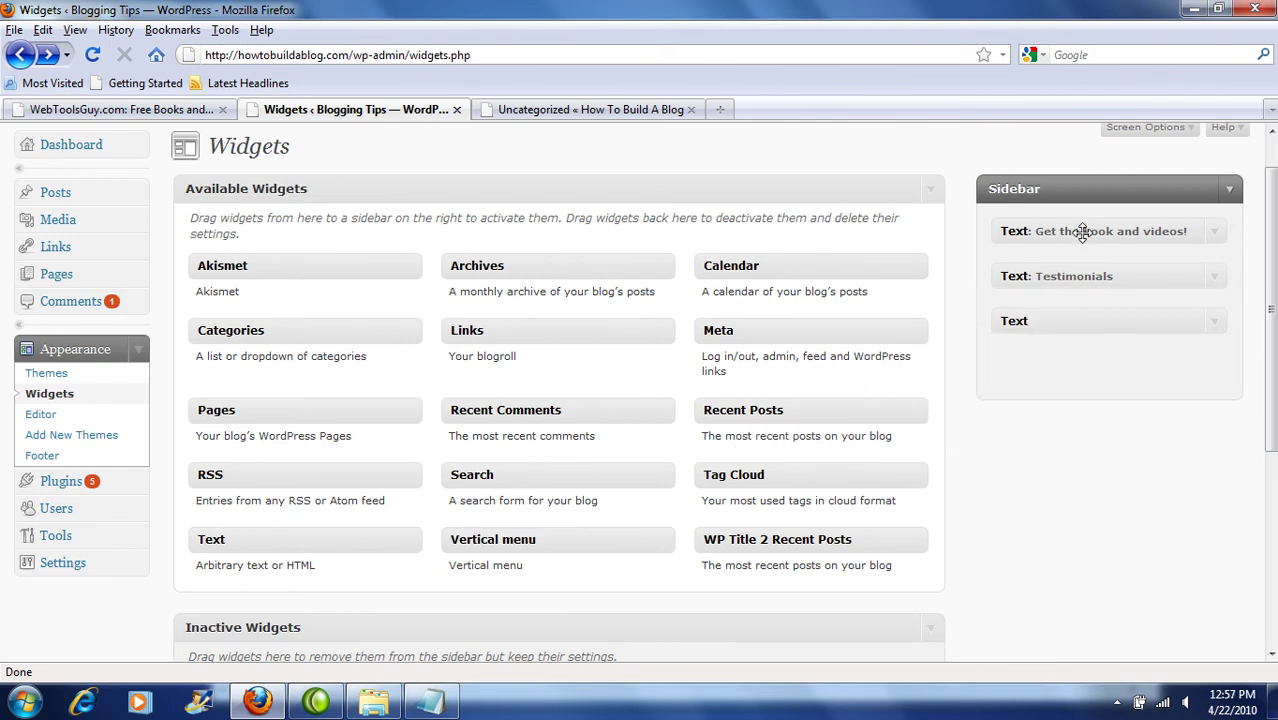
{"action": "left_click", "coordinate": [1214, 321]}
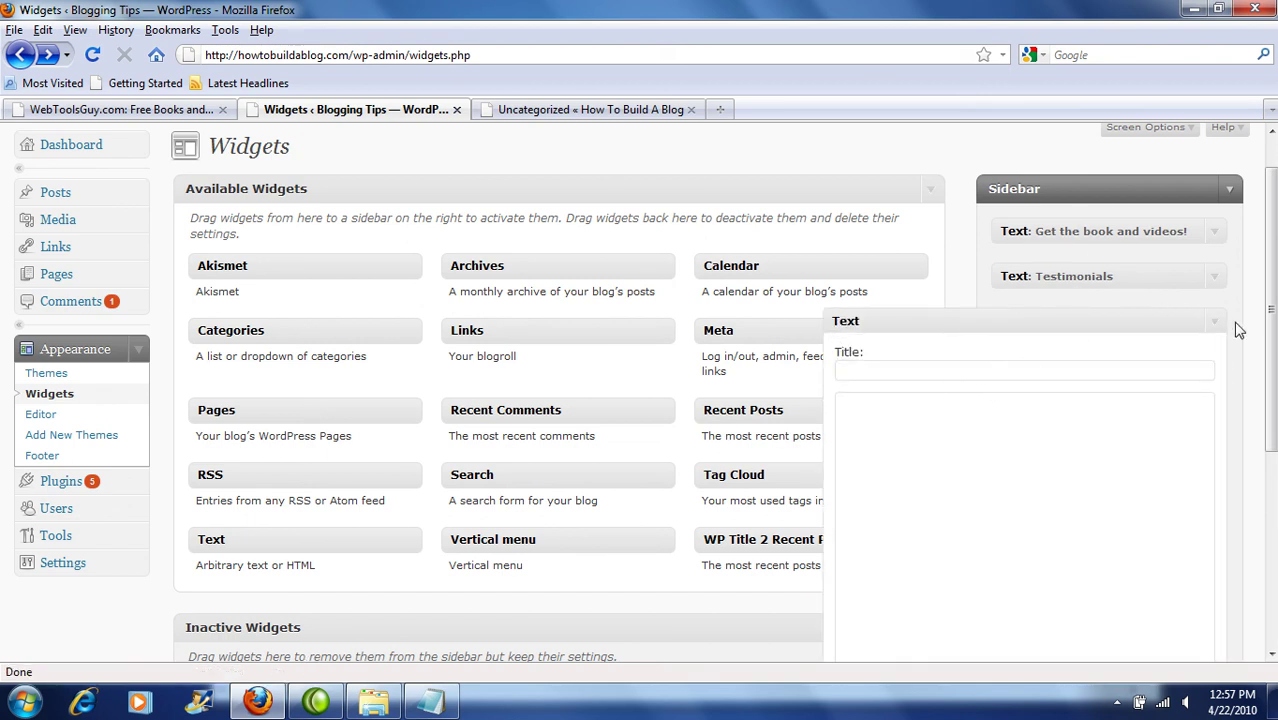
{"action": "scroll", "coordinate": [1010, 600], "scroll_direction": "down", "scroll_amount": 3}
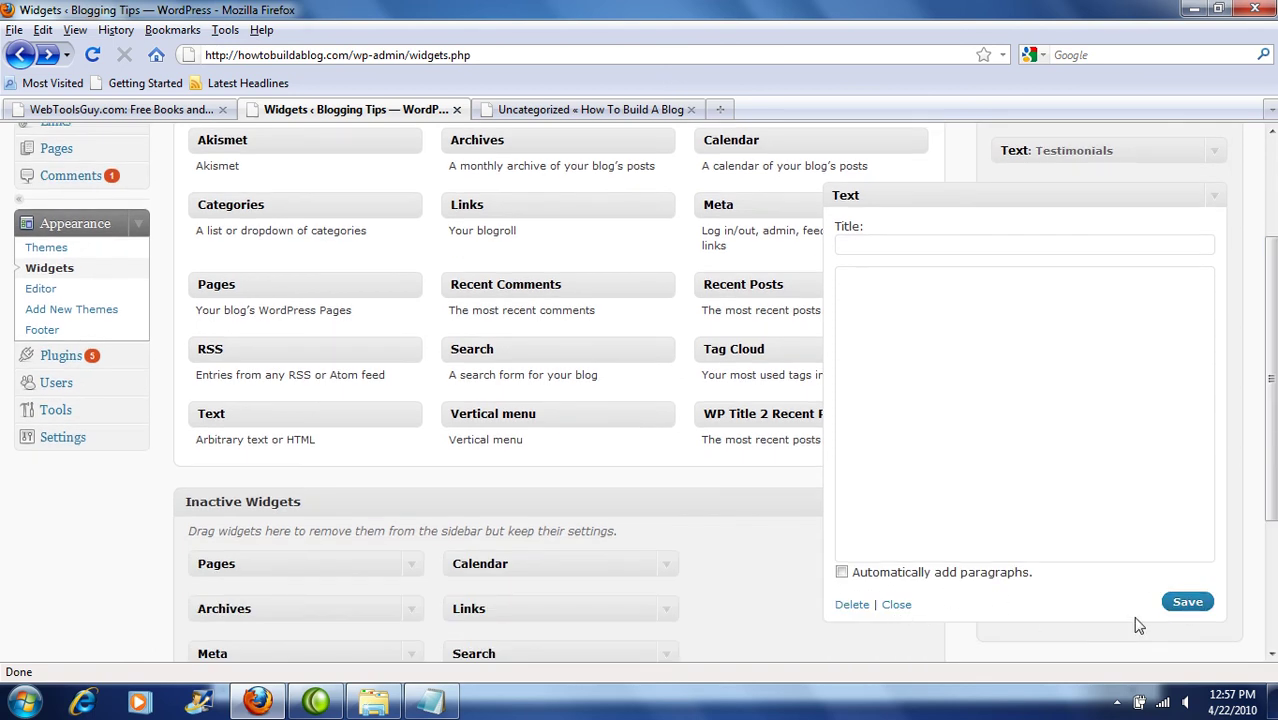
{"action": "left_click", "coordinate": [898, 606]}
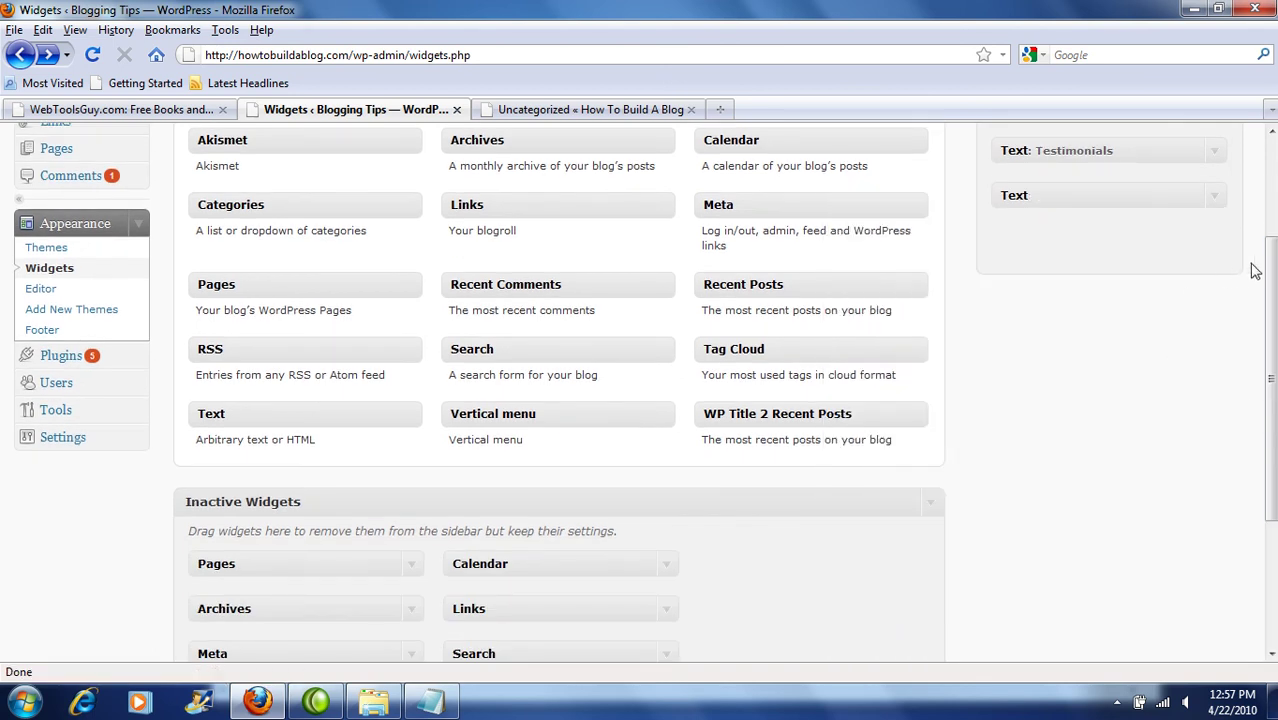
{"action": "left_click_drag", "start_coordinate": [1262, 272], "coordinate": [1256, 196]}
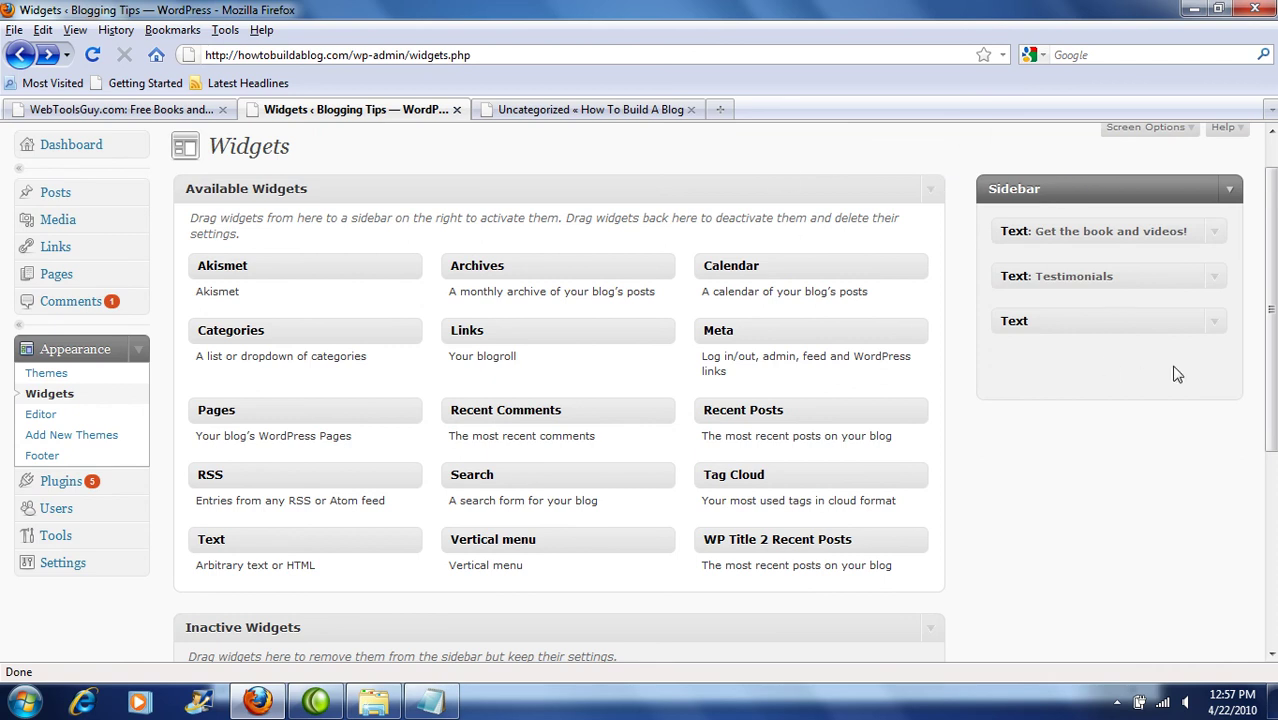
{"action": "left_click_drag", "start_coordinate": [1164, 320], "coordinate": [420, 536]}
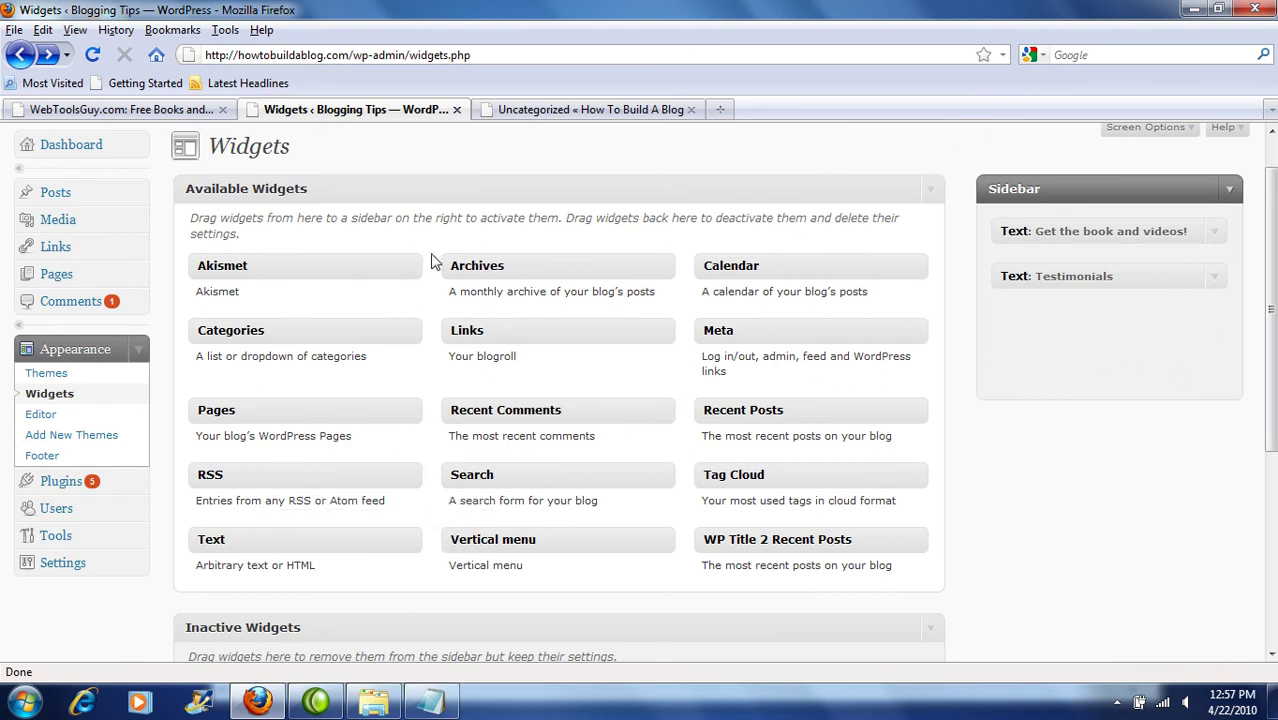
{"action": "scroll", "coordinate": [633, 177], "scroll_direction": "up", "scroll_amount": 1}
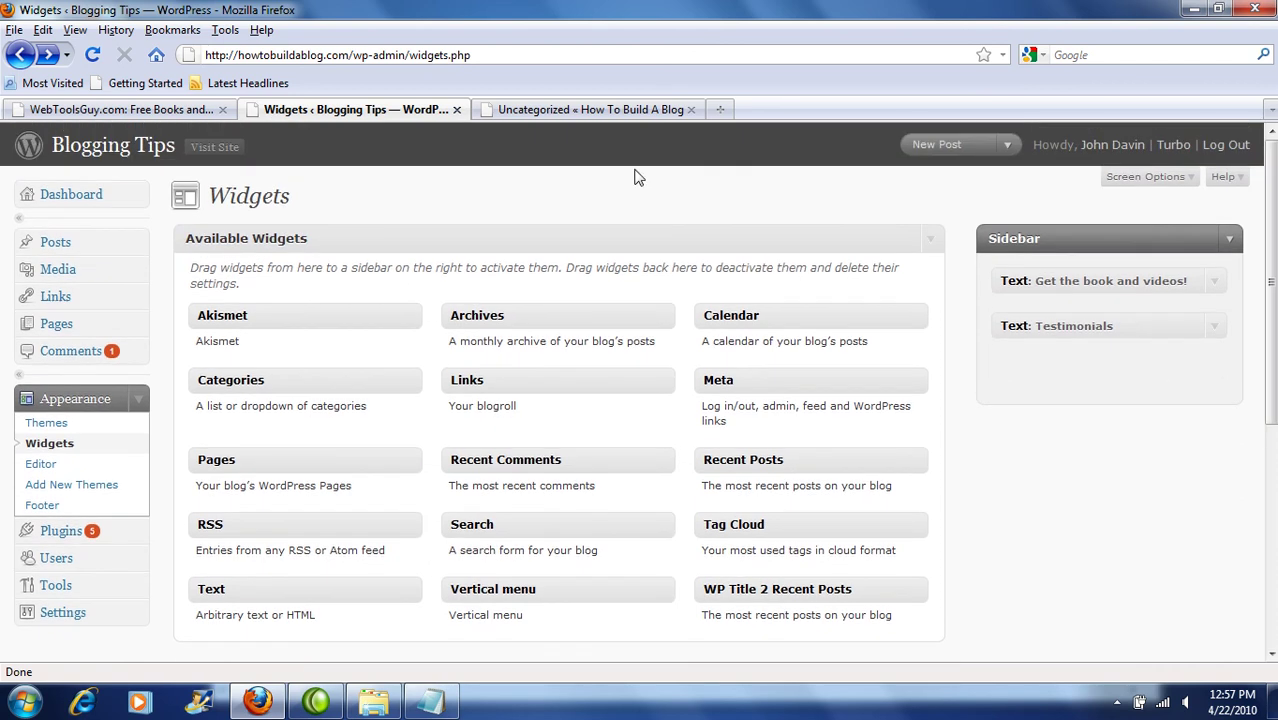
{"action": "left_click", "coordinate": [225, 150]}
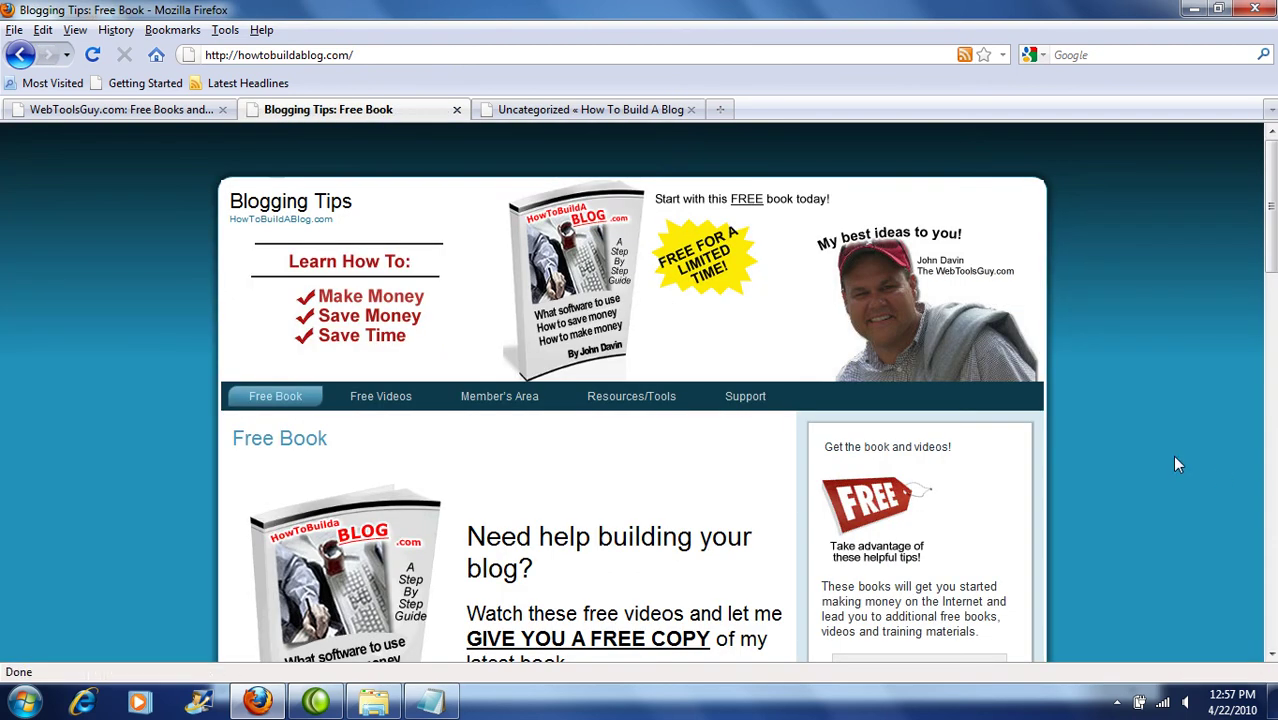
{"action": "scroll", "coordinate": [1172, 455], "scroll_direction": "down", "scroll_amount": 3}
{"action": "key", "text": "ctrl+plus"}
{"action": "key", "text": "ctrl+plus"}
{"action": "key", "text": "ctrl+plus"}
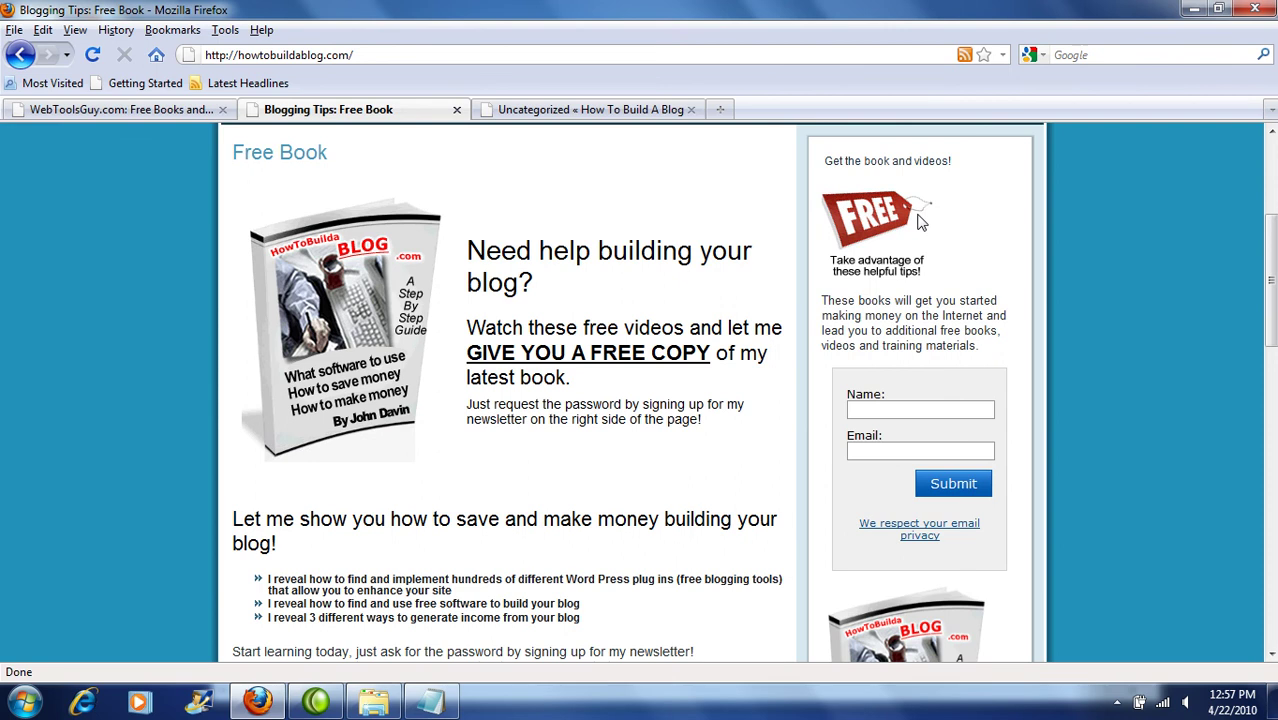
{"action": "left_click_drag", "start_coordinate": [830, 303], "coordinate": [985, 358]}
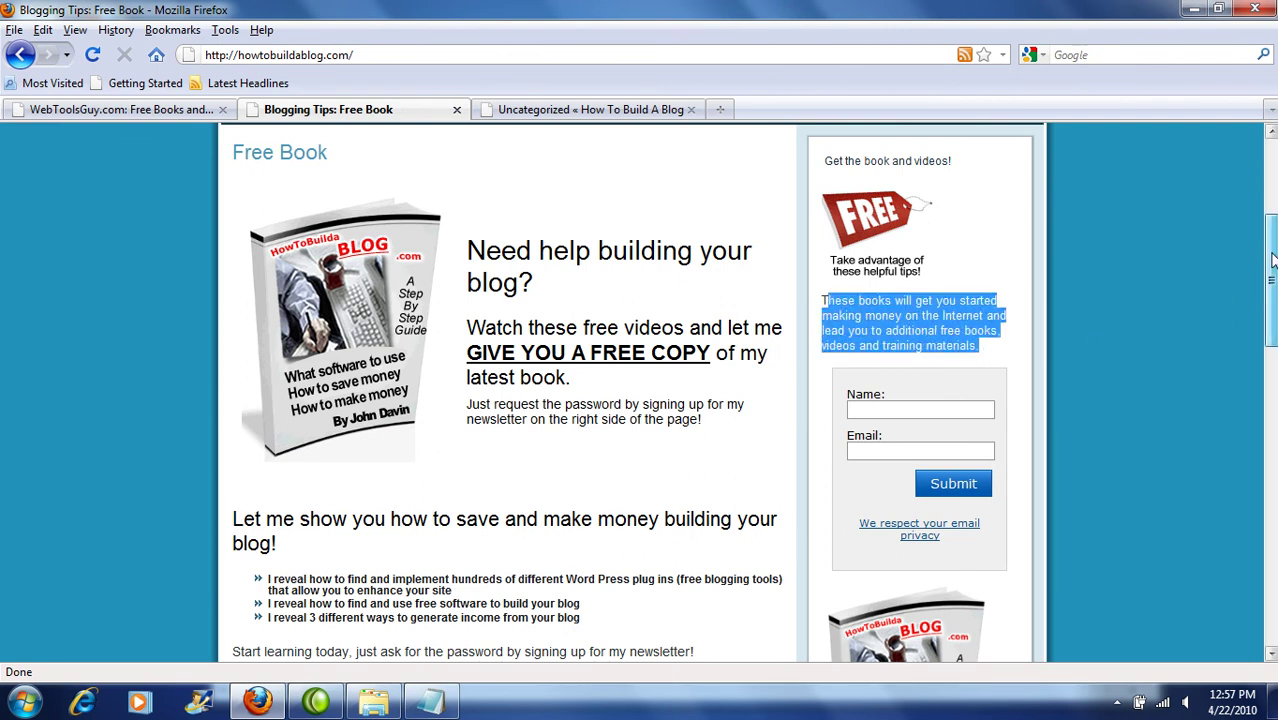
{"action": "scroll", "coordinate": [1268, 290], "scroll_direction": "down", "scroll_amount": 5}
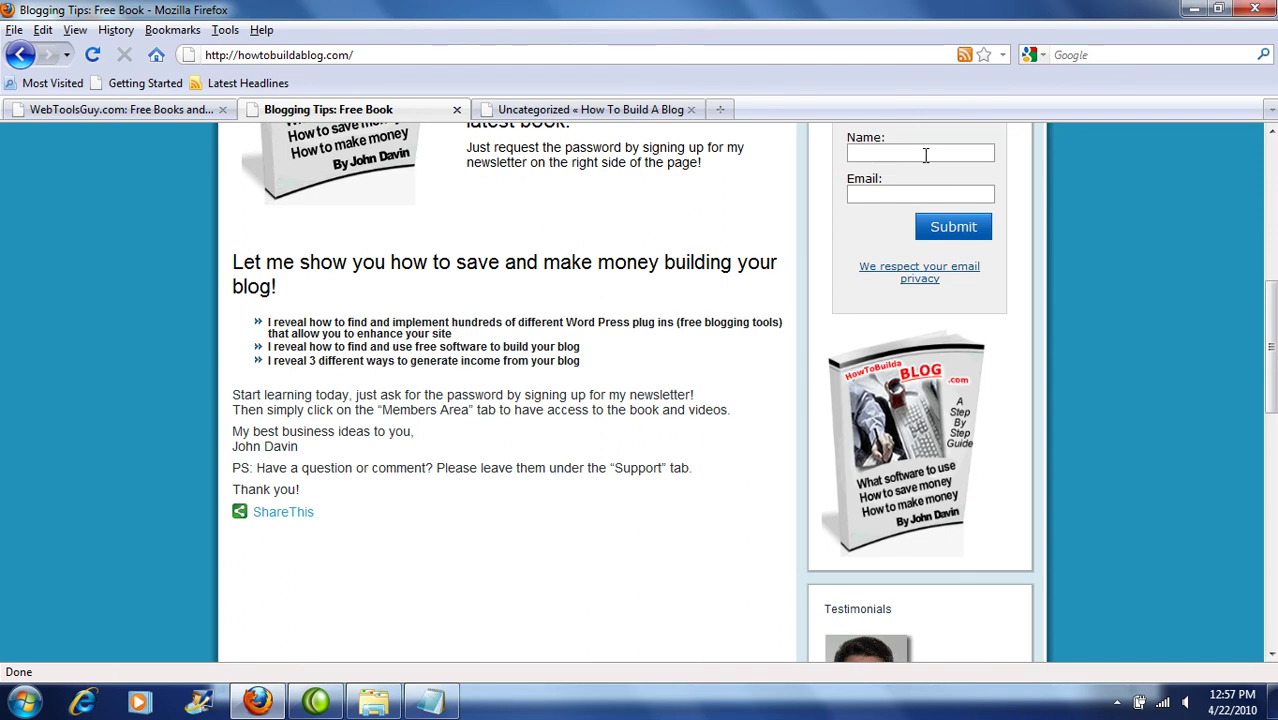
{"action": "left_click_drag", "start_coordinate": [1274, 367], "coordinate": [1274, 333]}
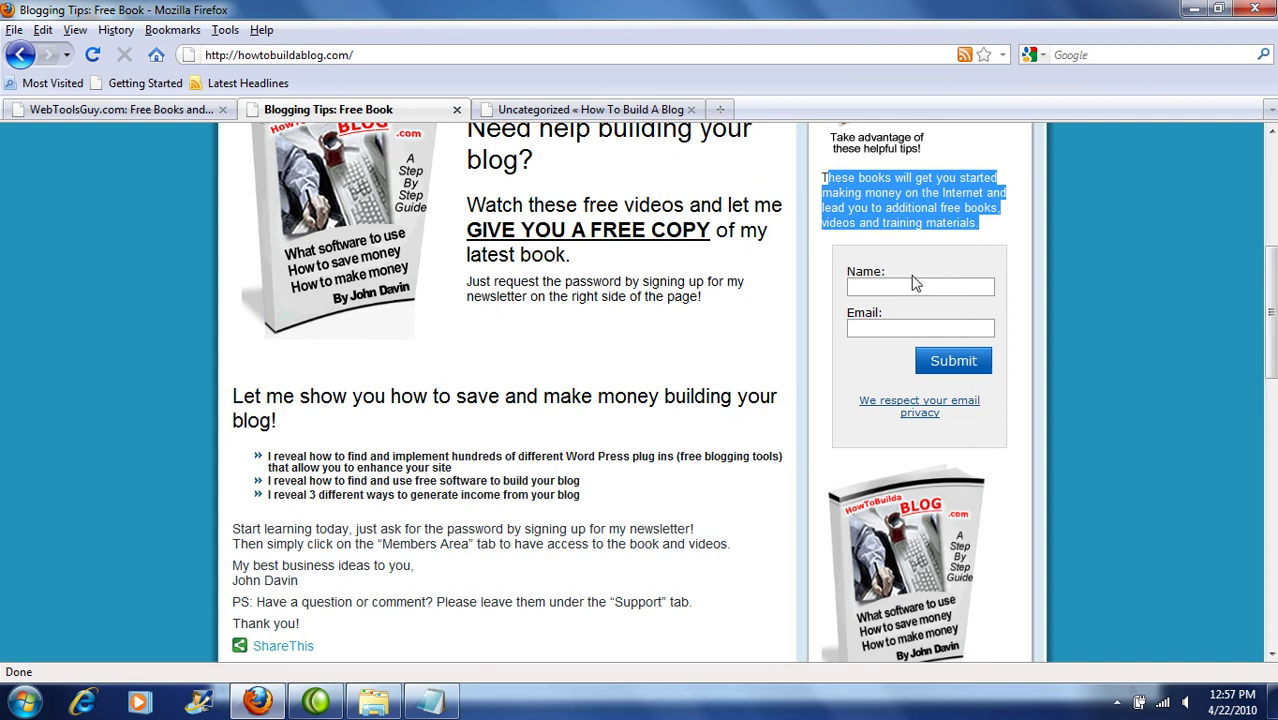
{"action": "left_click", "coordinate": [895, 286]}
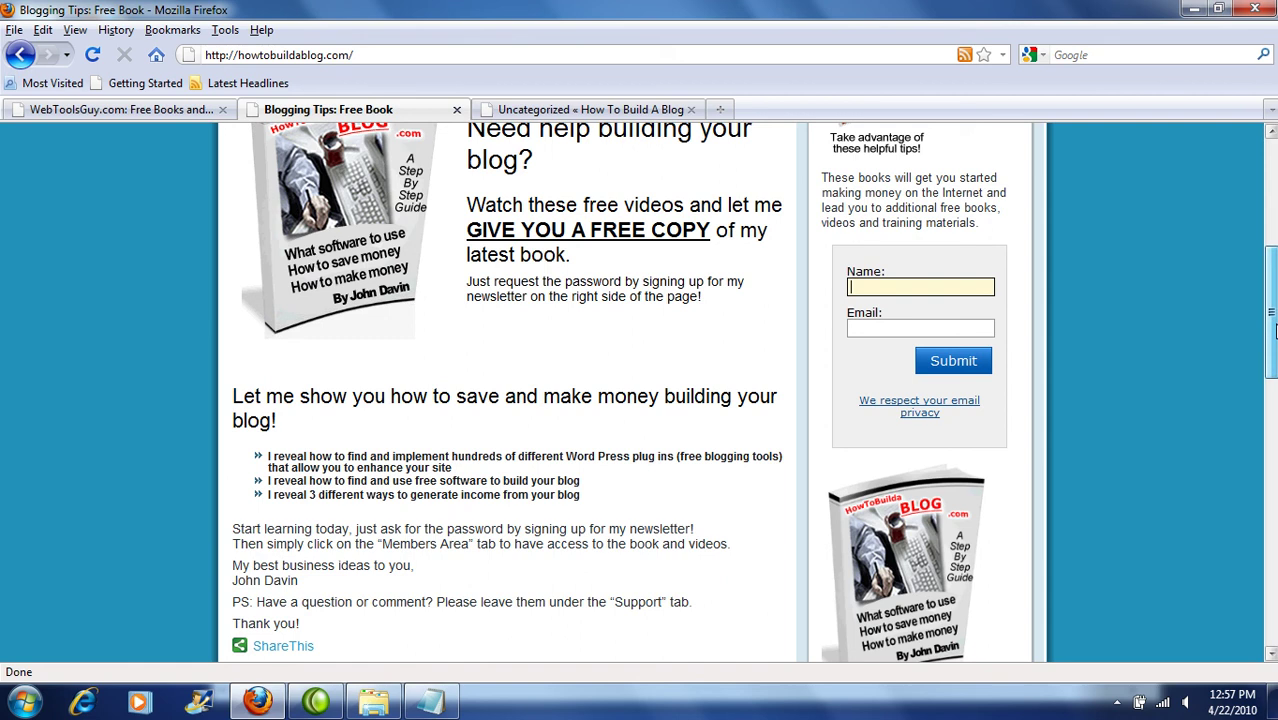
{"action": "scroll", "coordinate": [1274, 335], "scroll_direction": "down", "scroll_amount": 3}
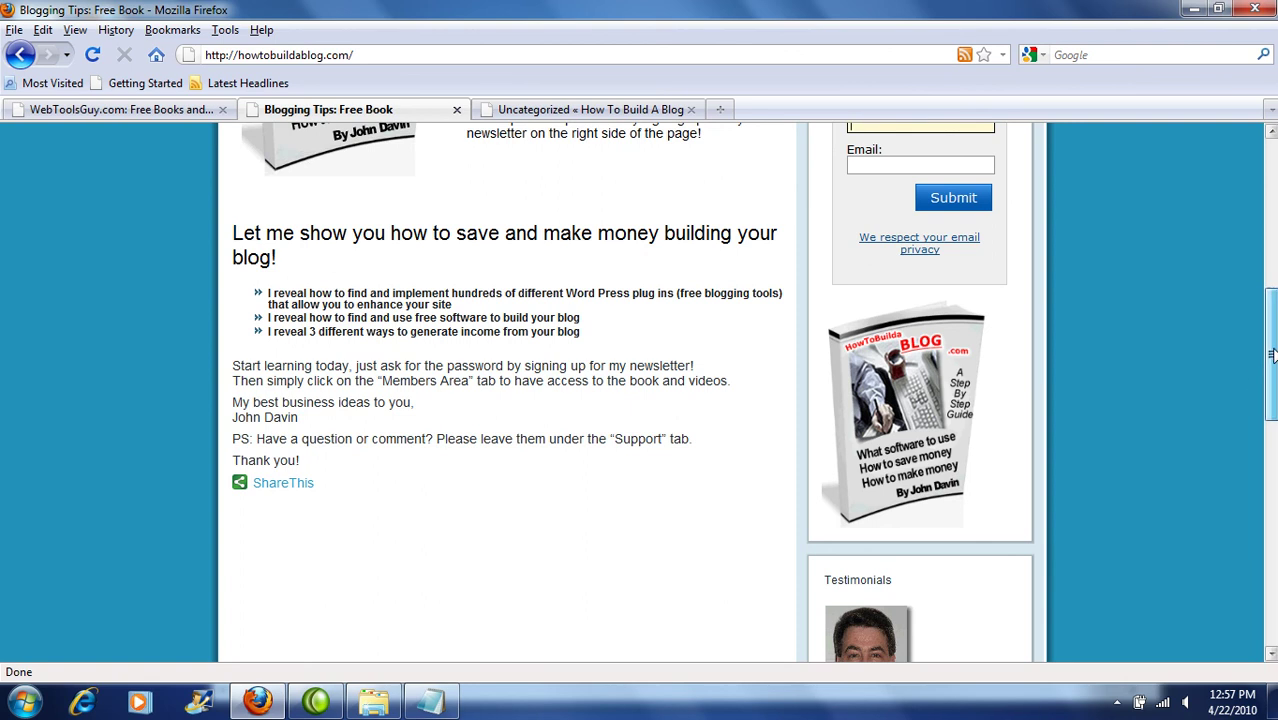
{"action": "scroll", "coordinate": [1272, 400], "scroll_direction": "down", "scroll_amount": 3}
{"action": "left_click_drag", "start_coordinate": [1272, 400], "coordinate": [1272, 425]}
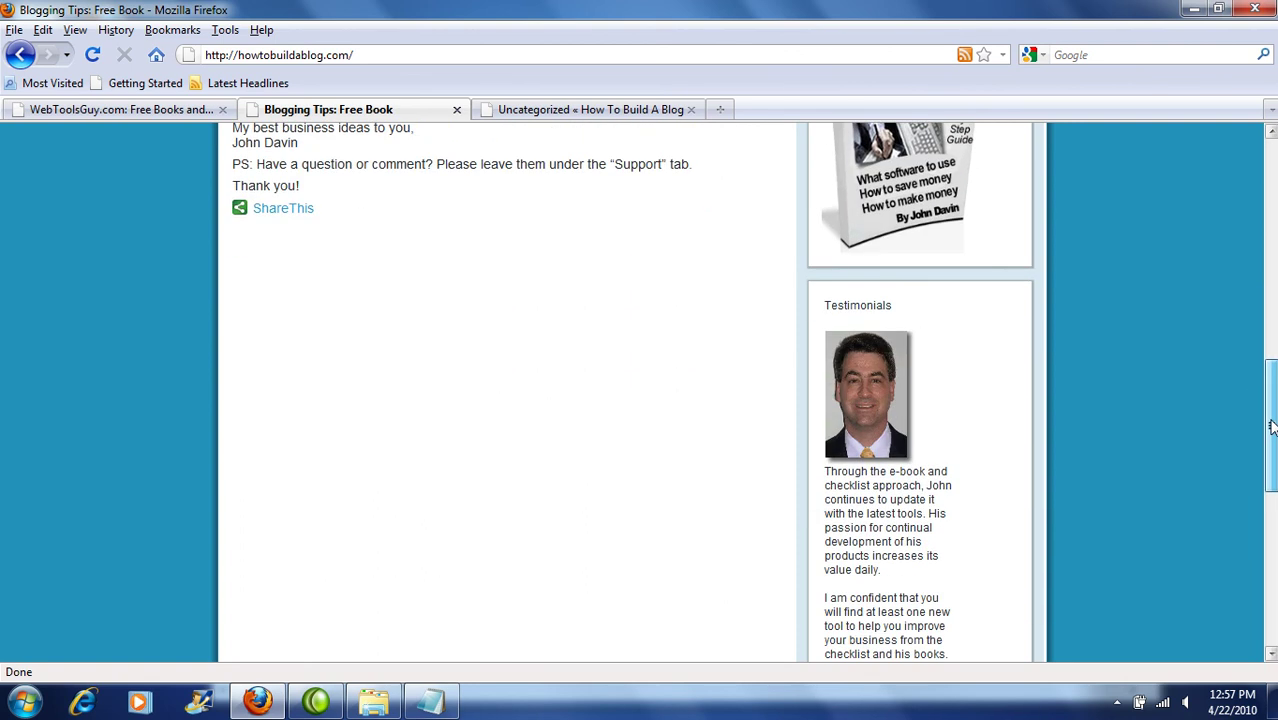
{"action": "scroll", "coordinate": [1272, 425], "scroll_direction": "up", "scroll_amount": 10}
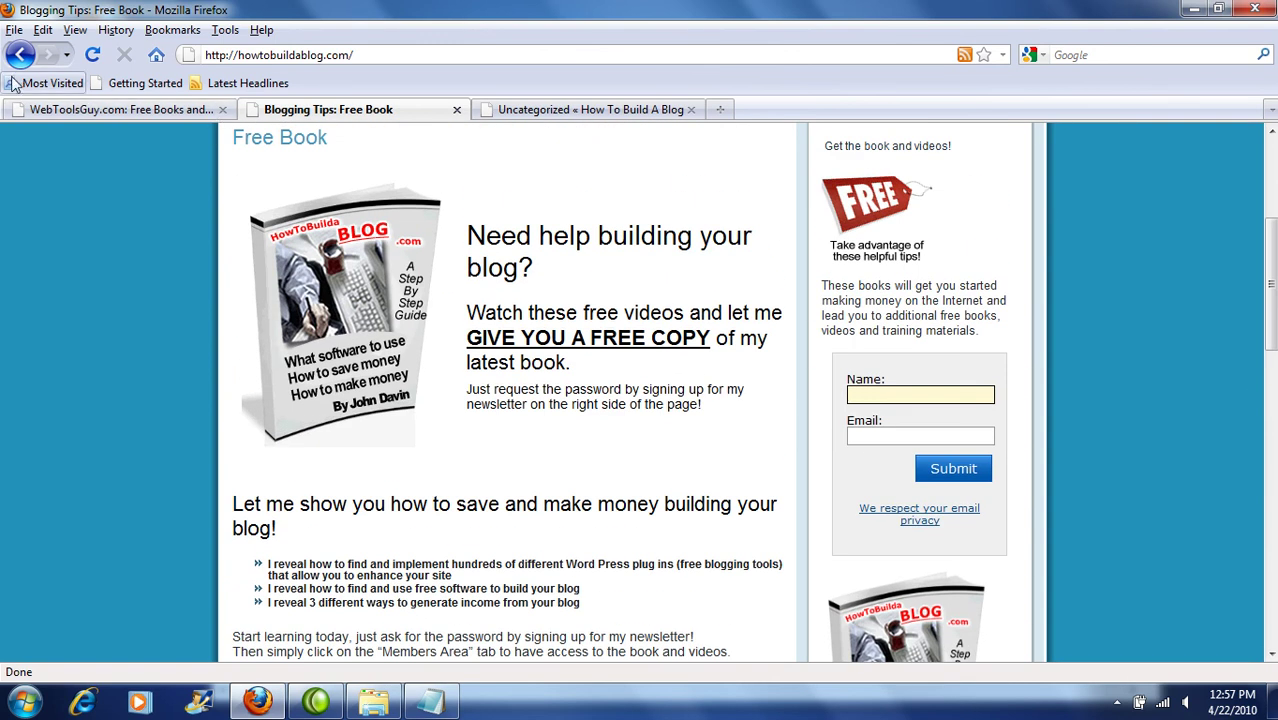
{"action": "left_click", "coordinate": [20, 54]}
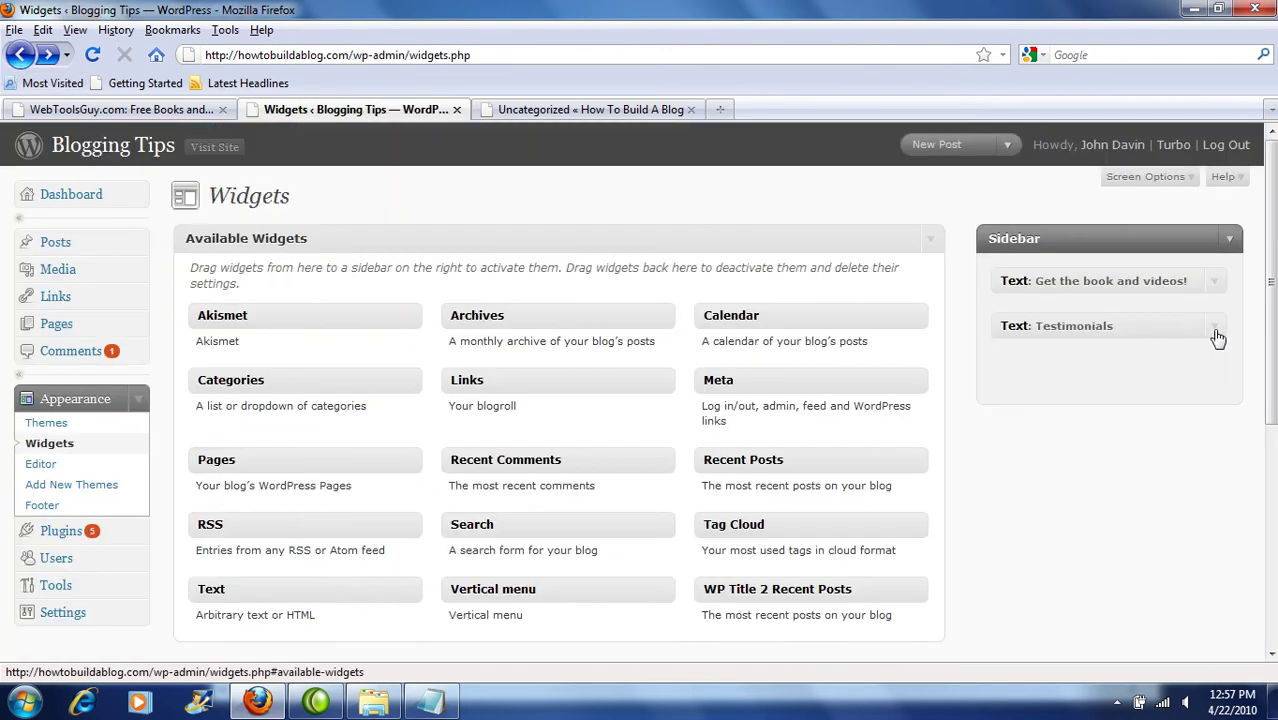
{"action": "left_click", "coordinate": [1215, 330]}
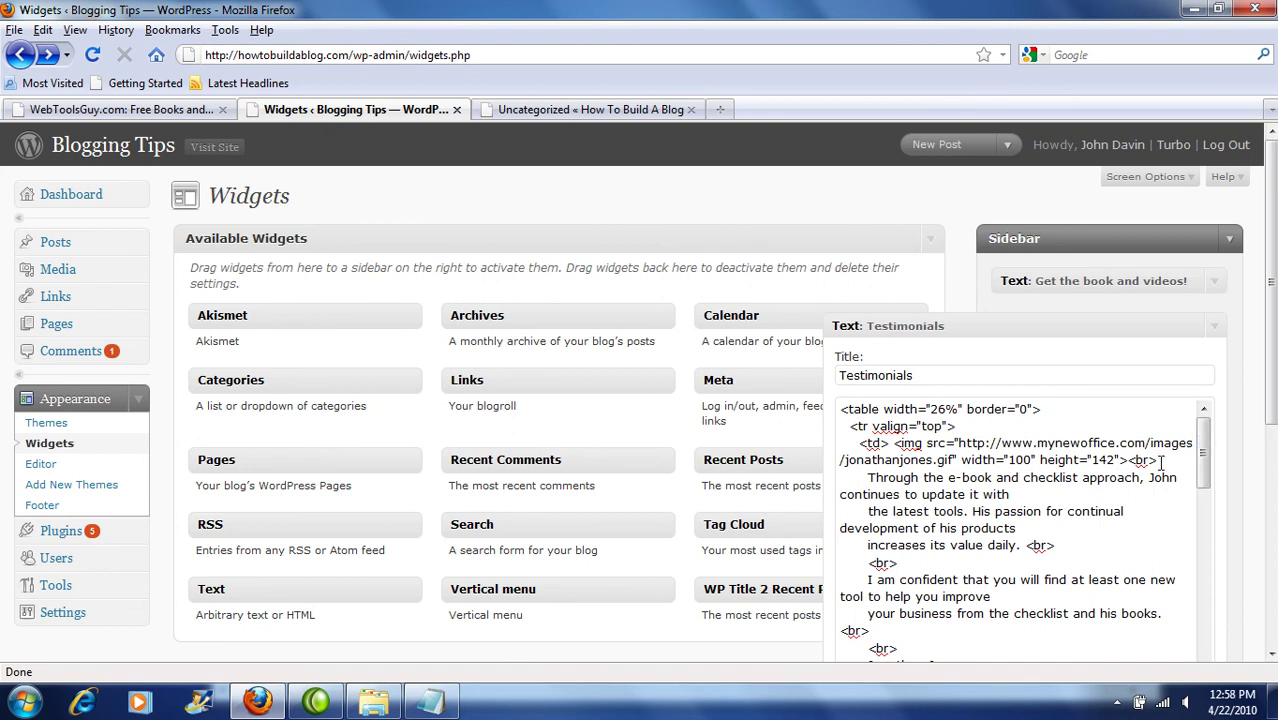
{"action": "left_click_drag", "start_coordinate": [1162, 461], "coordinate": [830, 398]}
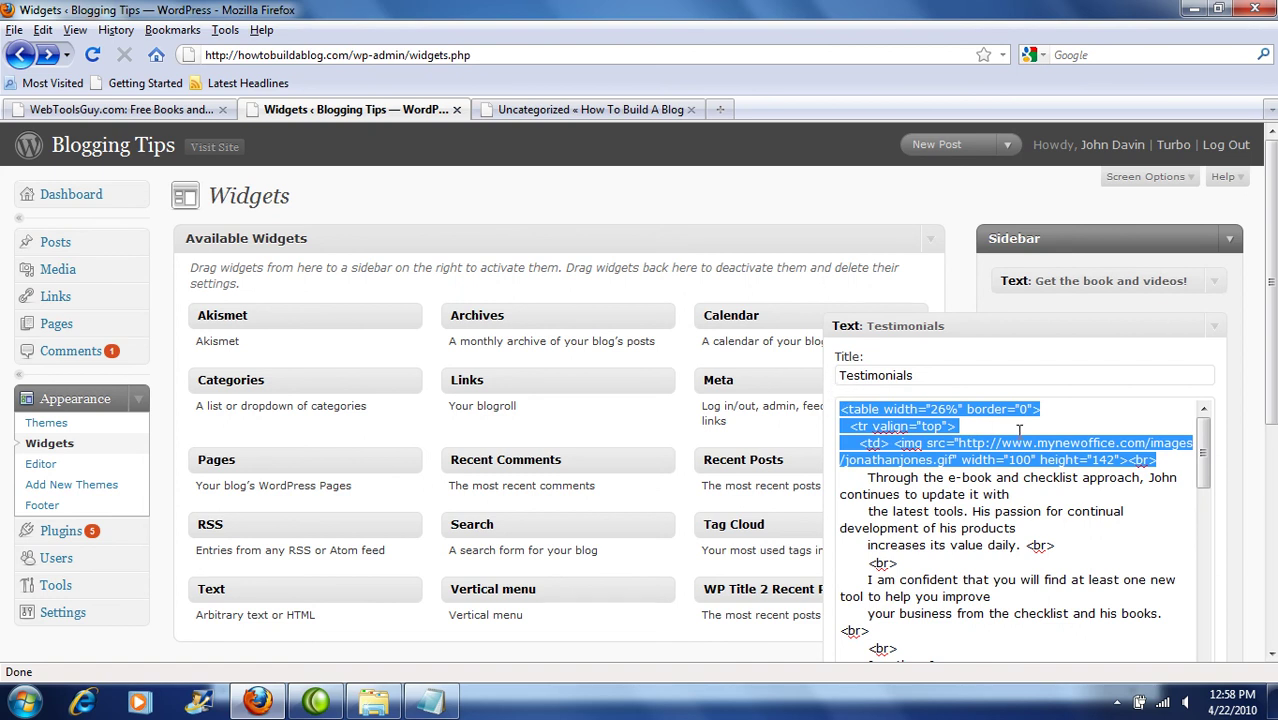
{"action": "left_click", "coordinate": [1051, 443]}
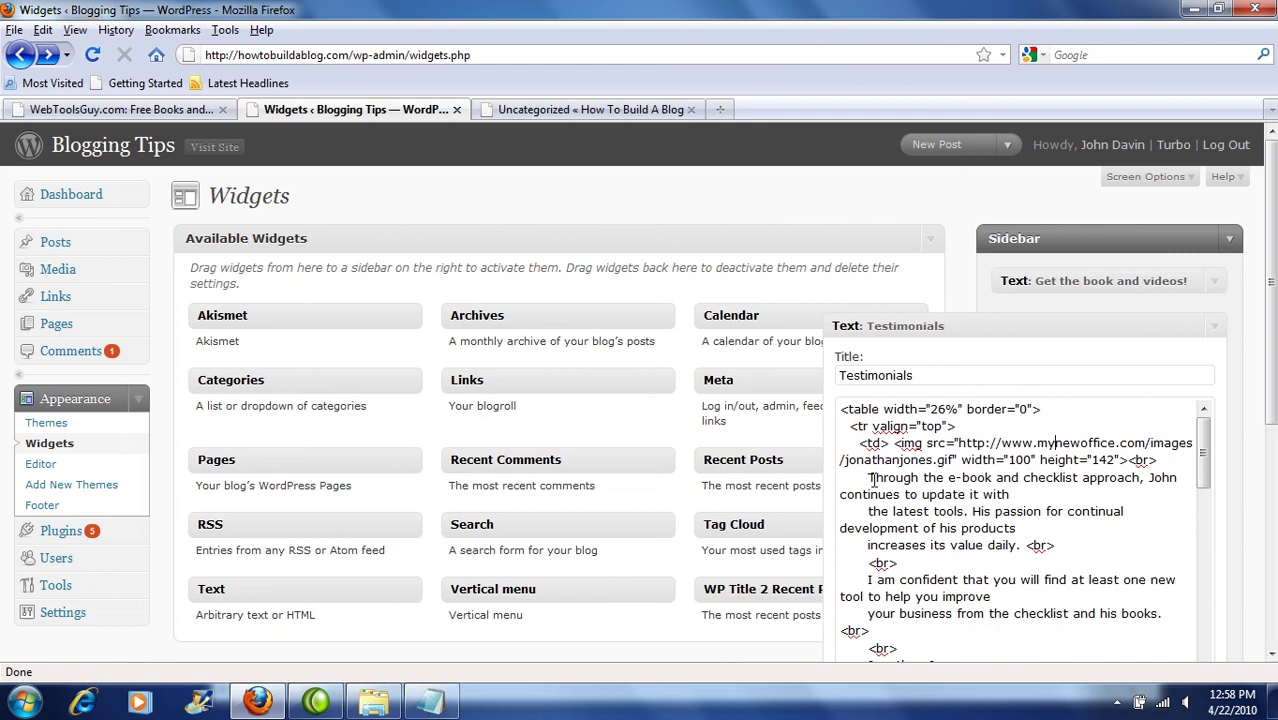
{"action": "left_click_drag", "start_coordinate": [866, 479], "coordinate": [937, 637]}
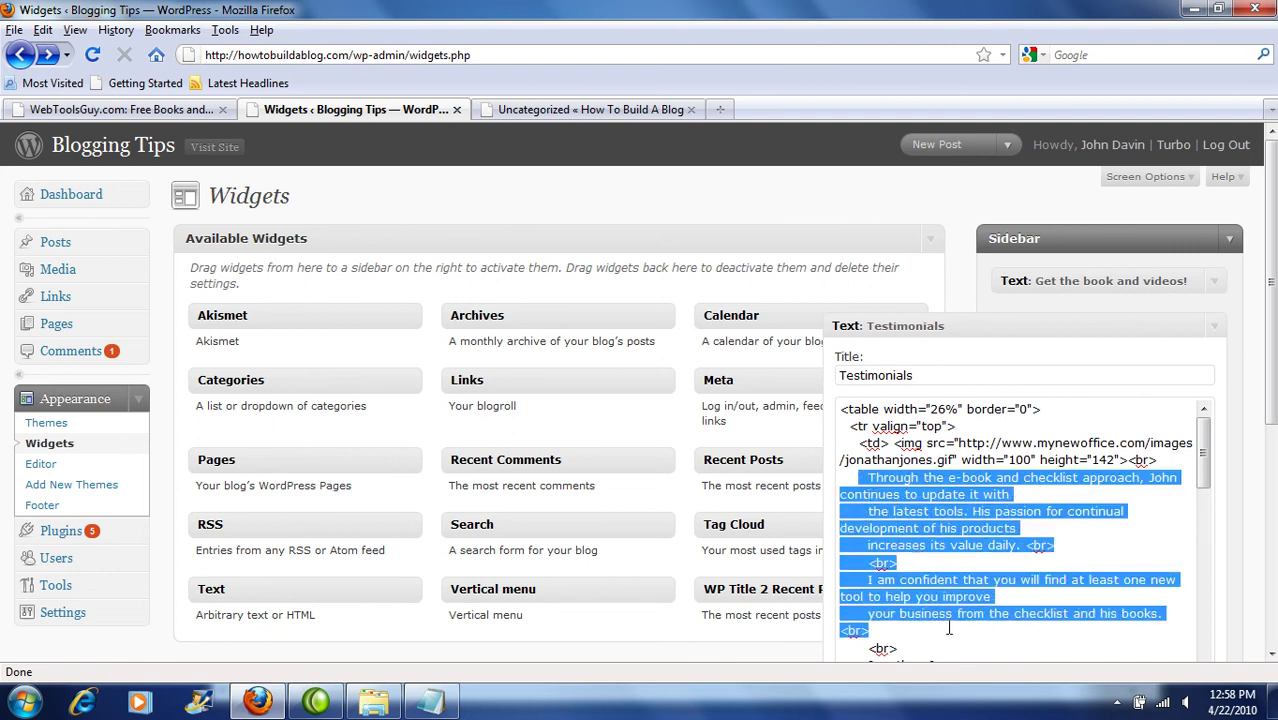
{"action": "scroll", "coordinate": [1269, 360], "scroll_direction": "down", "scroll_amount": 5}
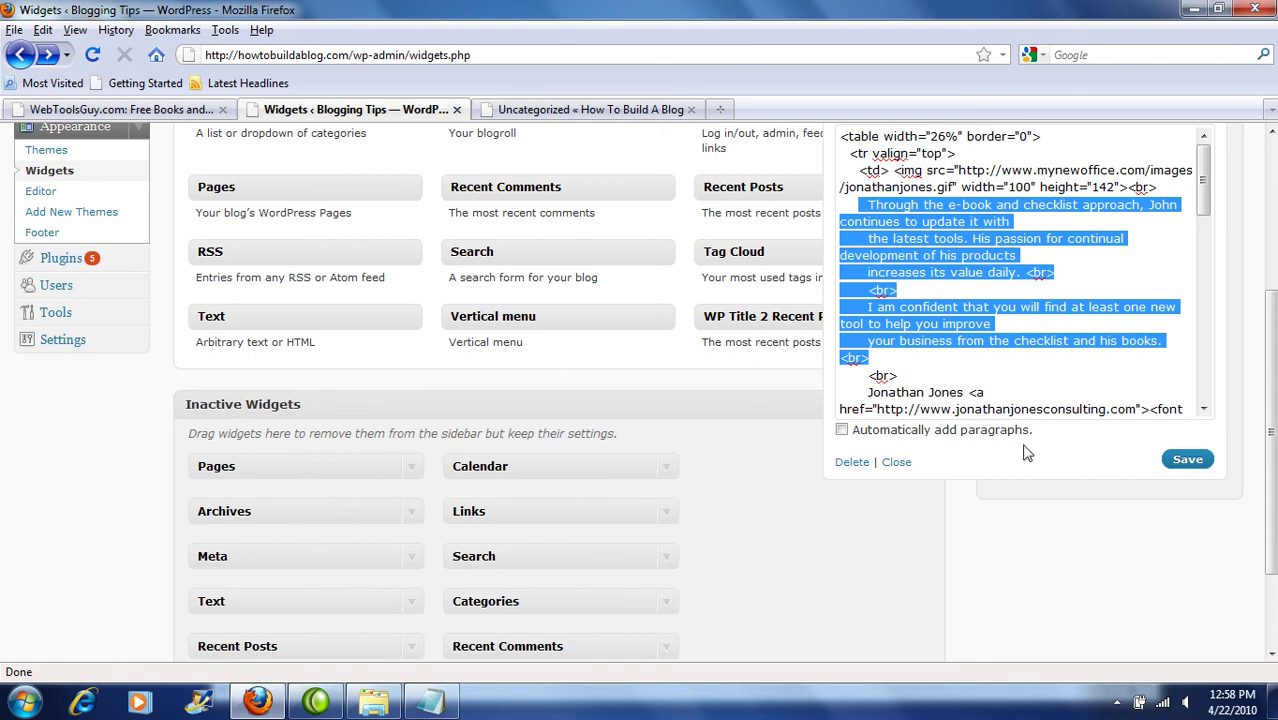
{"action": "left_click", "coordinate": [898, 463]}
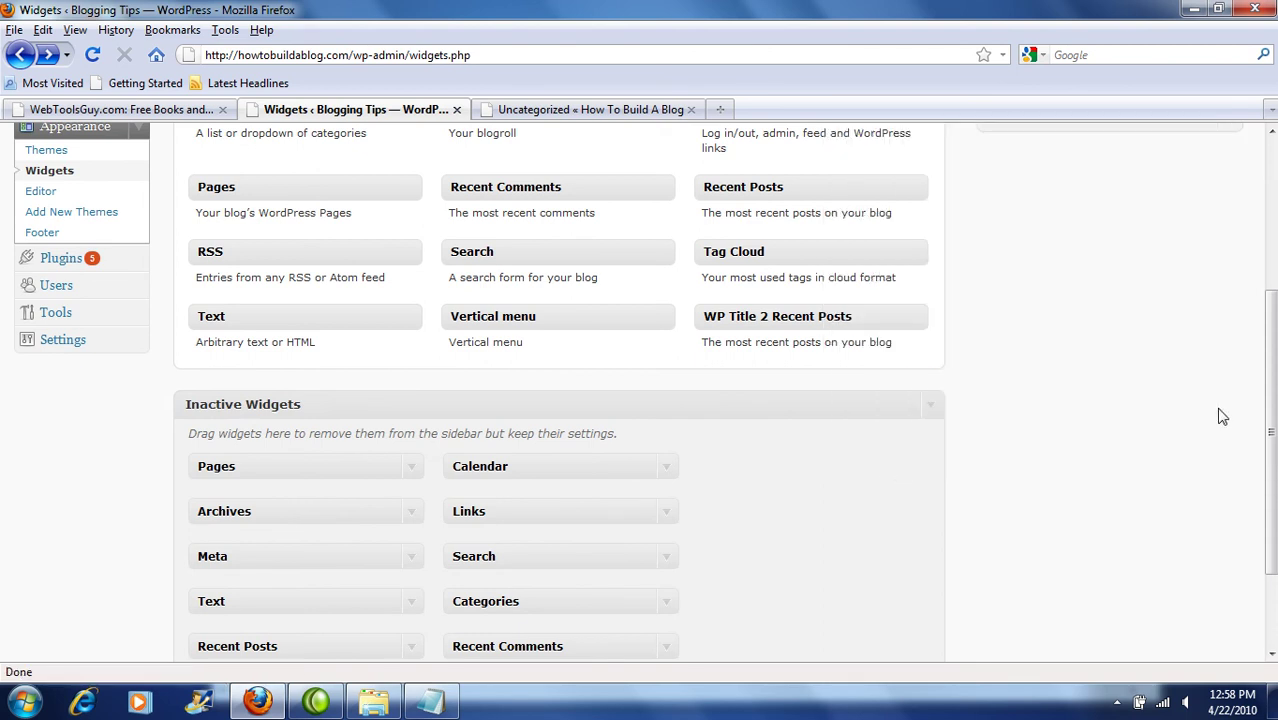
{"action": "scroll", "coordinate": [1273, 398], "scroll_direction": "up", "scroll_amount": 4}
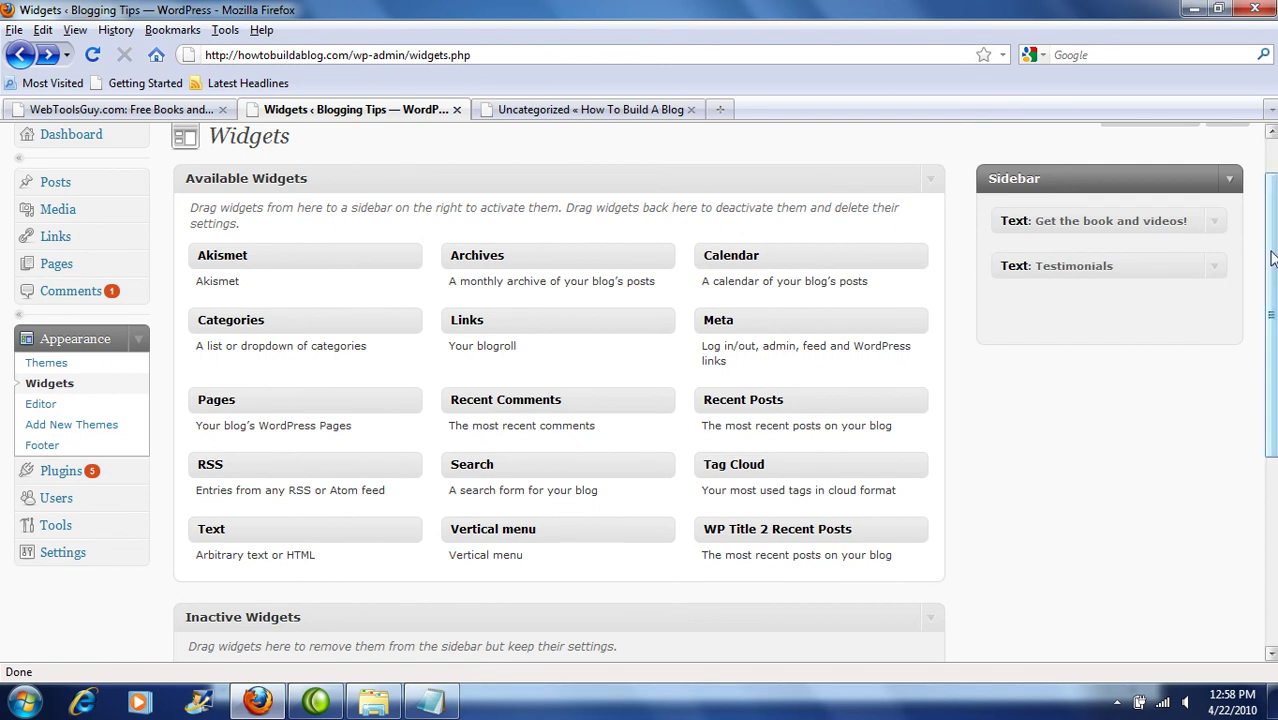
Step: View the live Blogging Tips front page, then switch to the WebToolsGuy.com Free Books and Videos page
{"action": "scroll", "coordinate": [1267, 245], "scroll_direction": "up", "scroll_amount": 1}
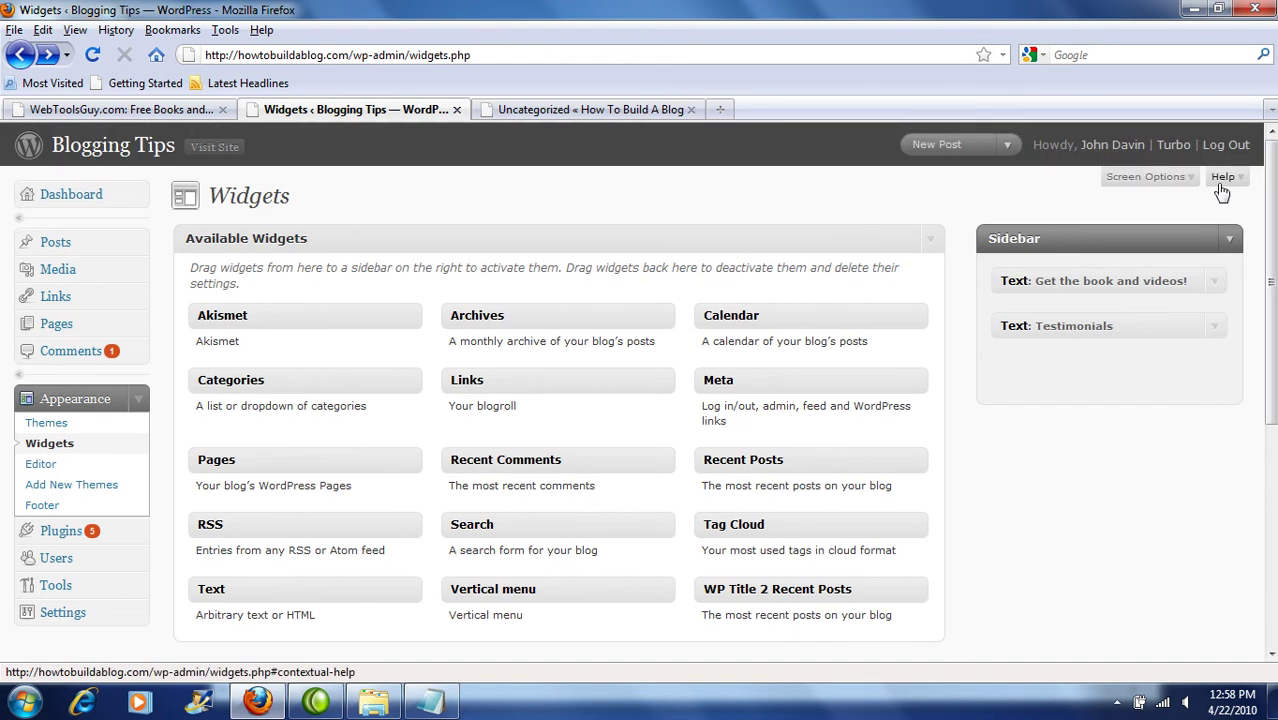
{"action": "left_click", "coordinate": [215, 147]}
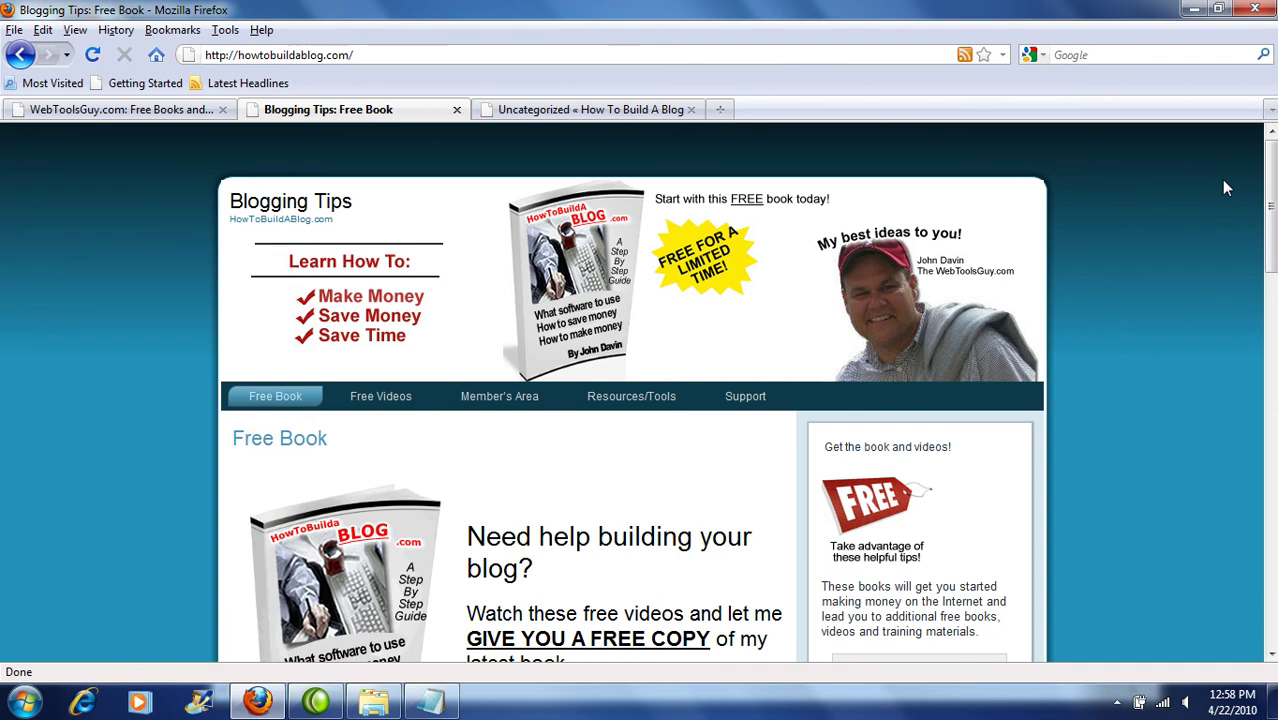
{"action": "left_click", "coordinate": [152, 109]}
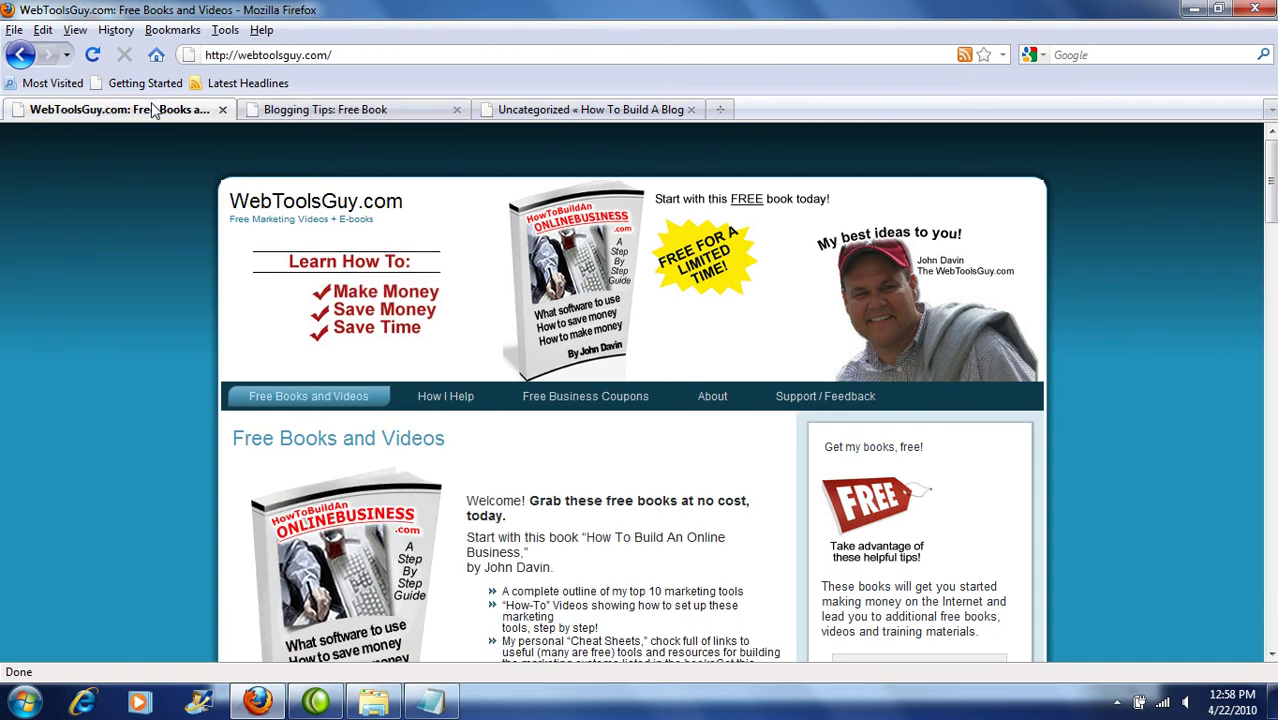